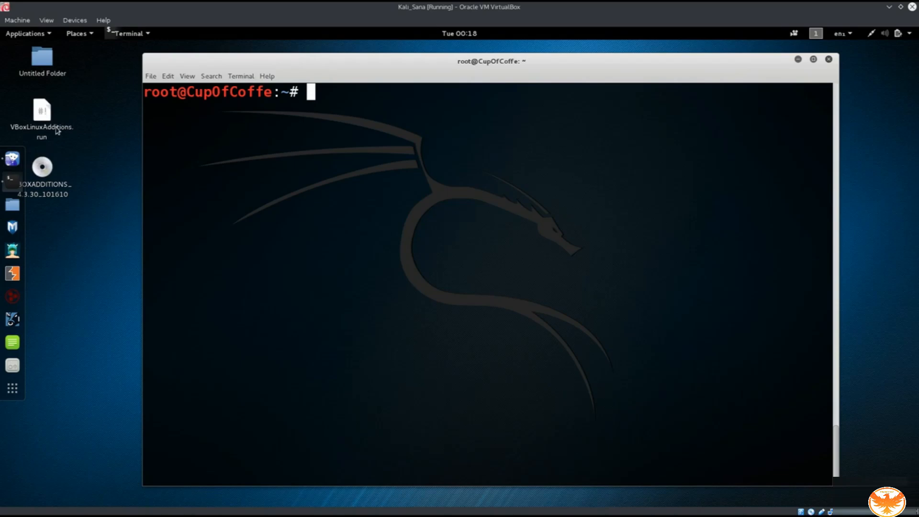
Switch to Iceweasel and clear the old 'disable webrtc' search from the search box.
key("super")
left_click(396, 262)
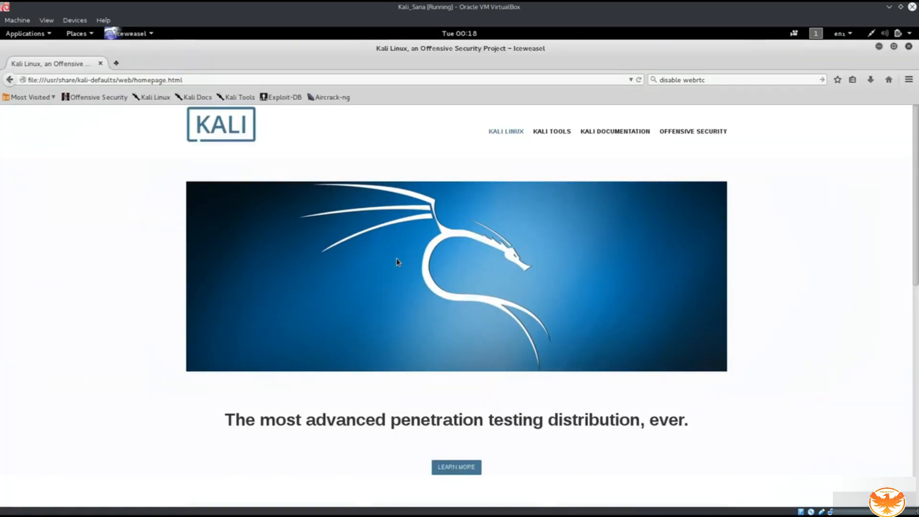
left_click(711, 81)
left_click_drag(712, 82, 667, 75)
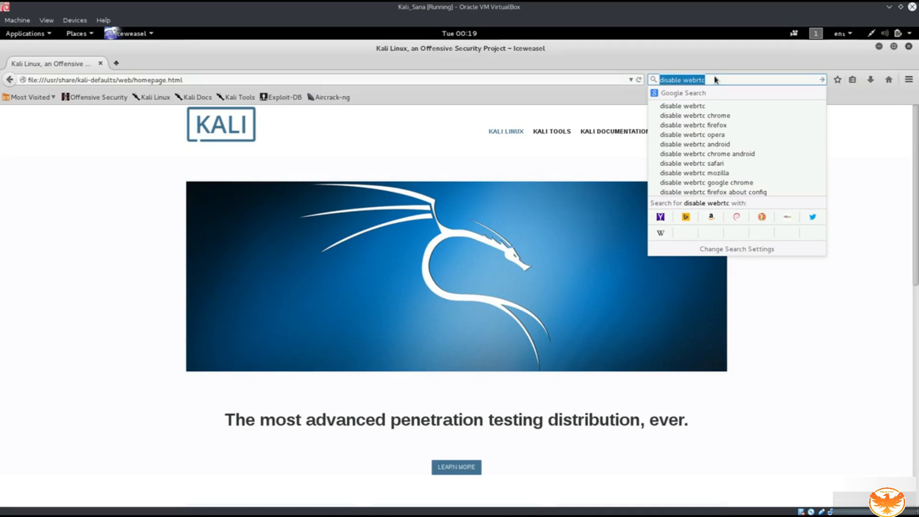
key("BackSpace")
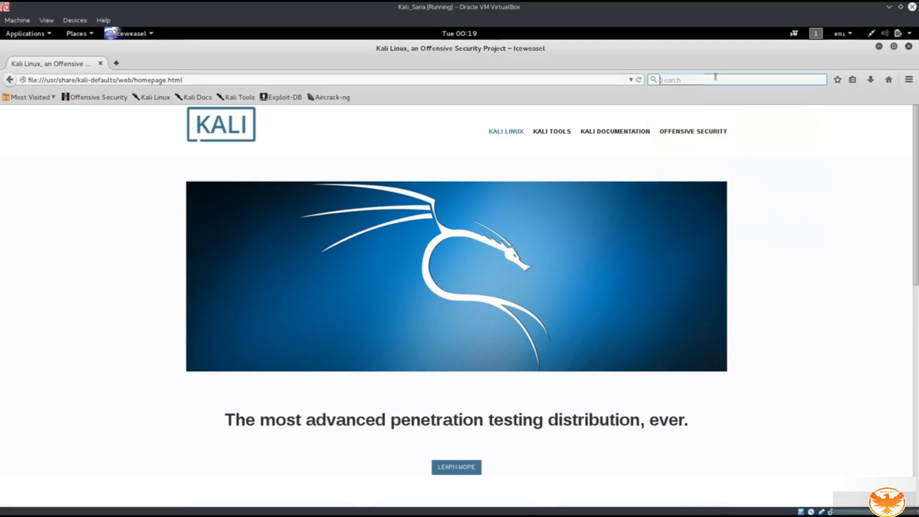
key("ctrl+plus")
key("ctrl+plus")
key("ctrl+plus")
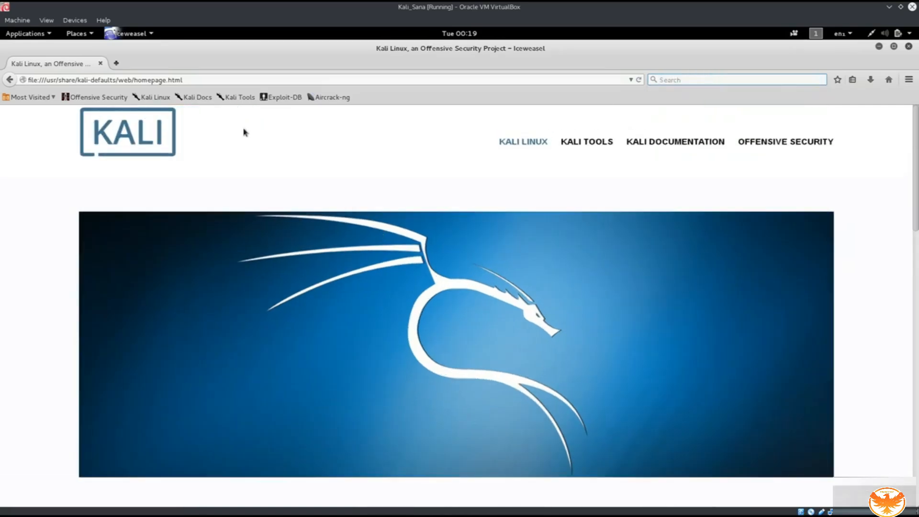
Load about:config in the address bar.
left_click(195, 78)
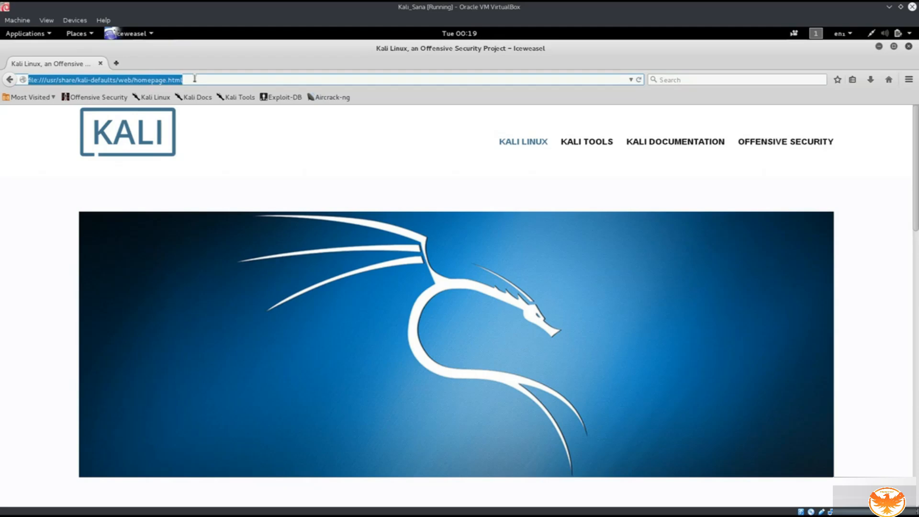
key("BackSpace")
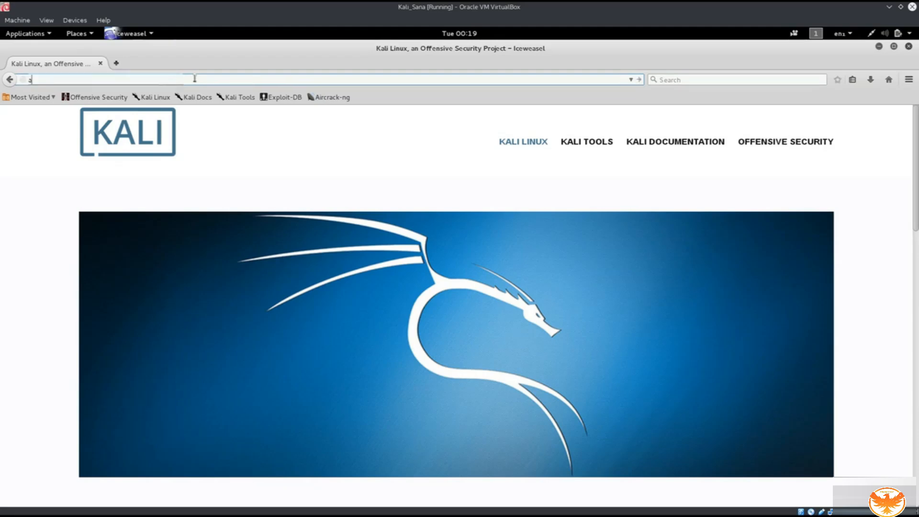
type("about")
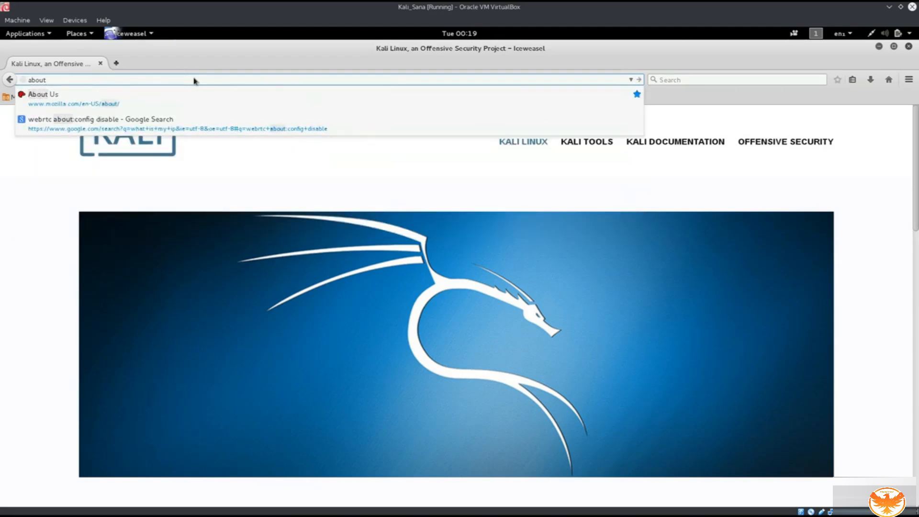
type(":")
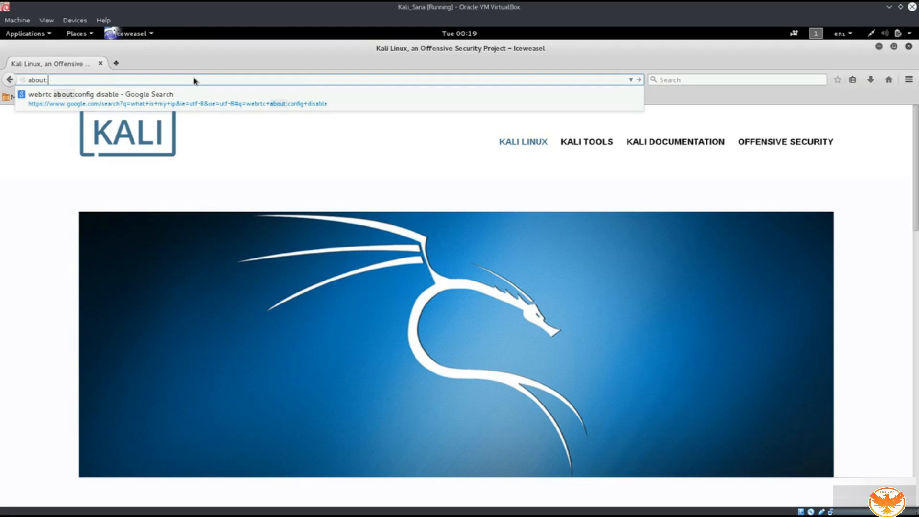
type("config")
key("Return")
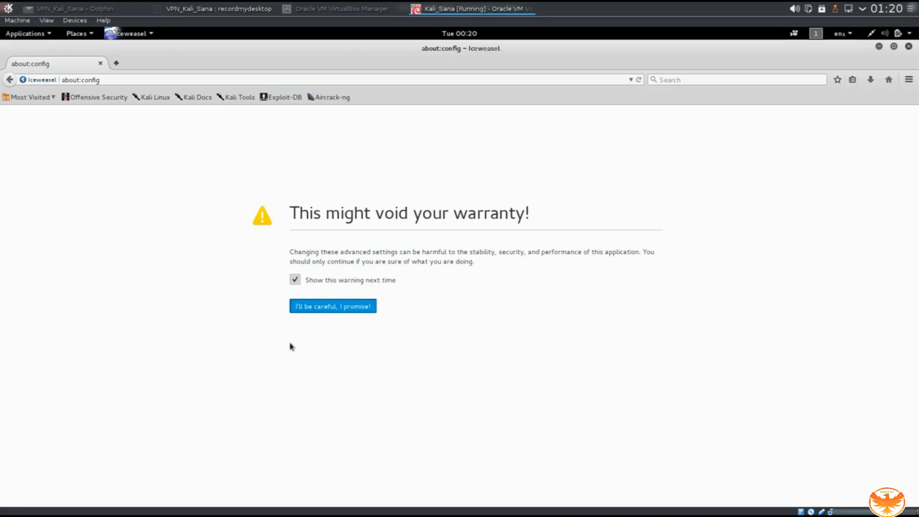
Accept the warranty warning and filter preferences for media.peerconnection.enabled.
left_click(322, 308)
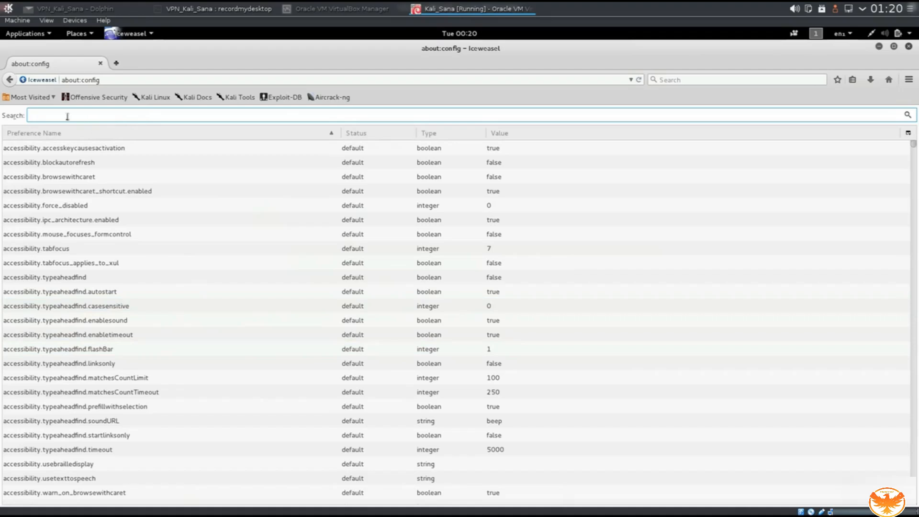
type("media.peerconnection.enabled")
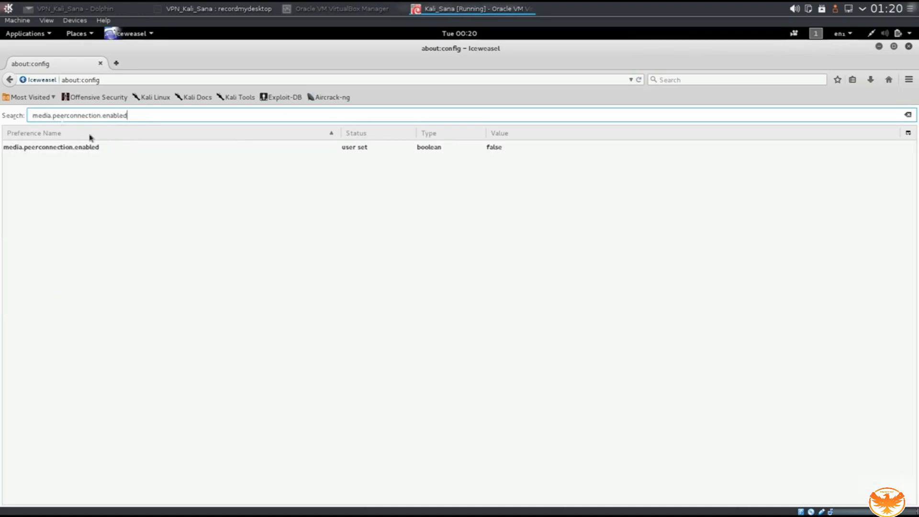
key("ctrl+plus")
key("ctrl+plus")
key("ctrl+plus")
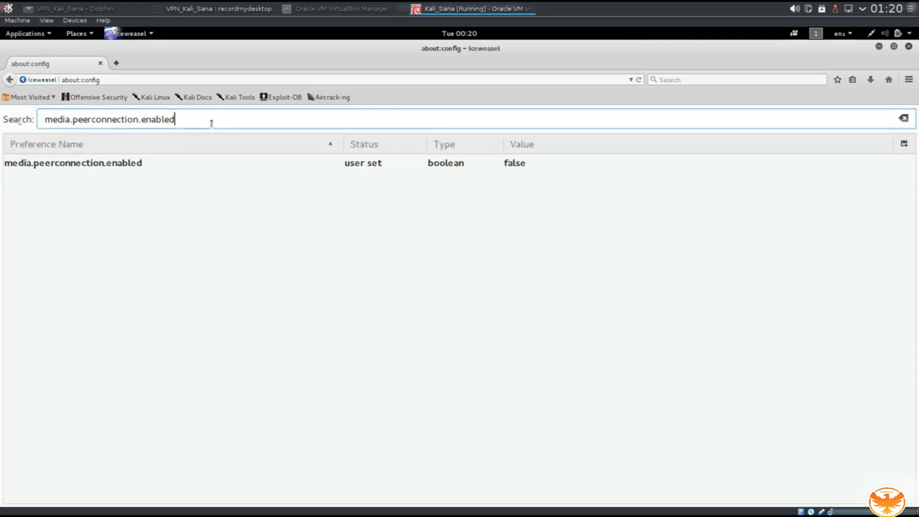
key("ctrl+plus")
key("ctrl+plus")
key("ctrl+plus")
key("ctrl+plus")
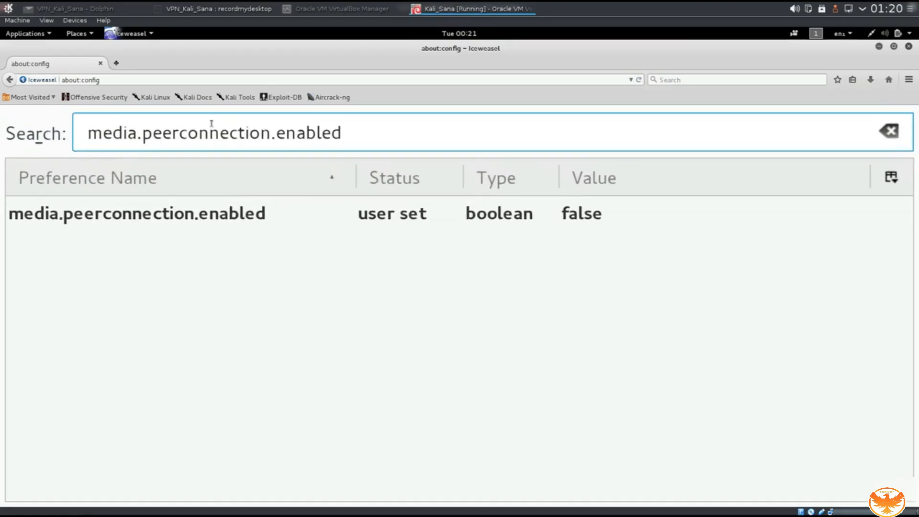
key("ctrl+plus")
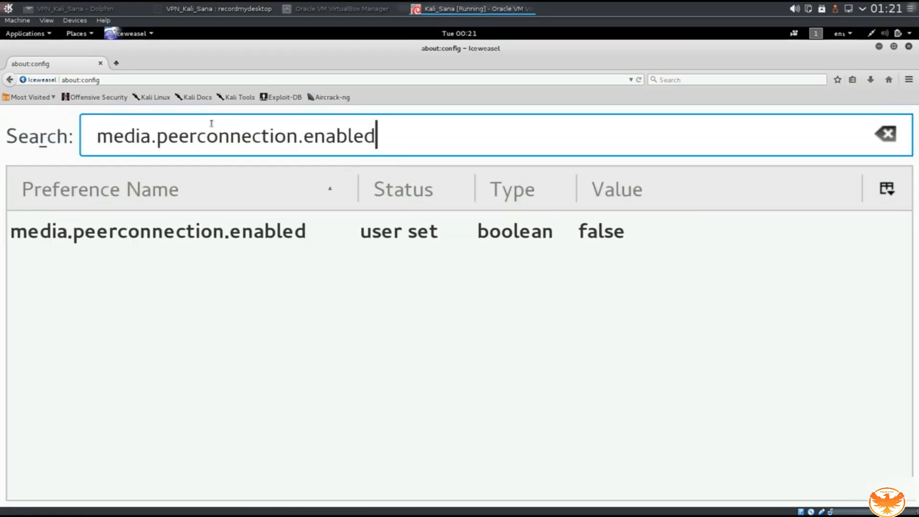
left_click(97, 135)
left_click_drag(98, 135, 378, 209)
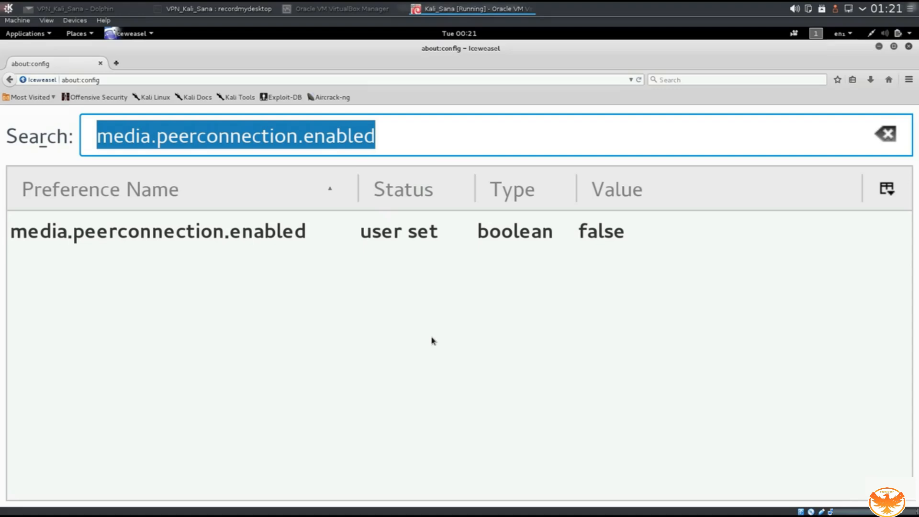
Toggle media.peerconnection.enabled until its value reads false.
left_click(748, 292)
key("ctrl+minus")
key("ctrl+minus")
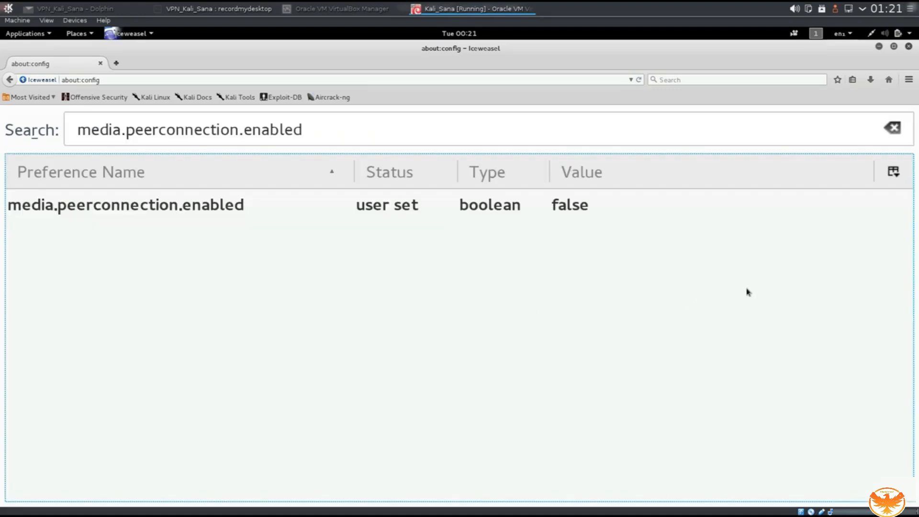
key("ctrl+minus")
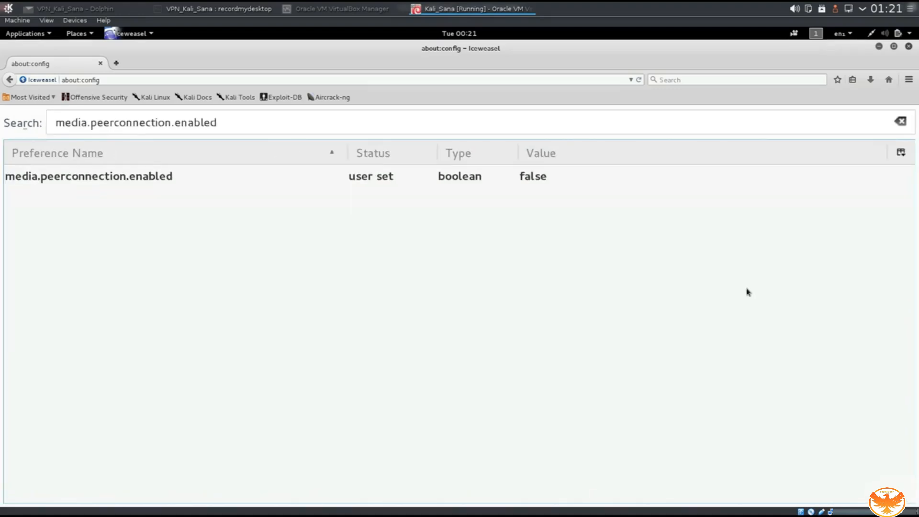
left_click(509, 185)
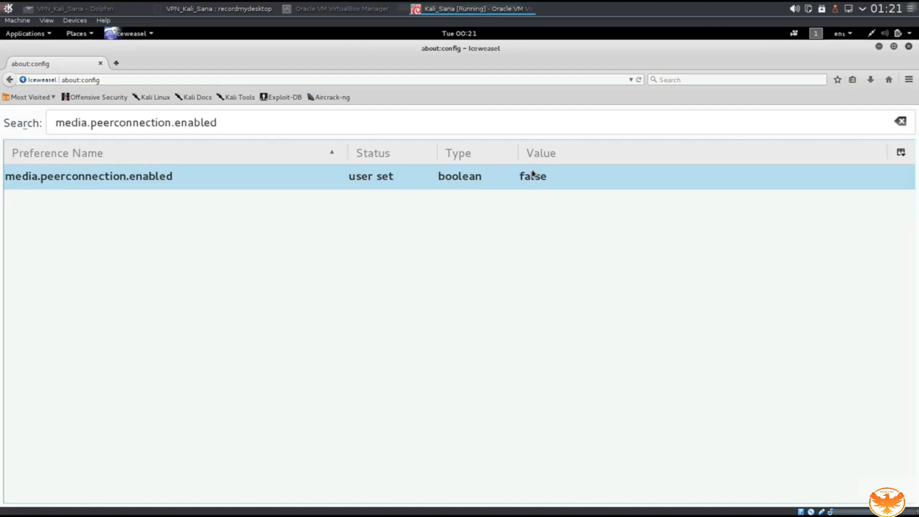
double_click(509, 186)
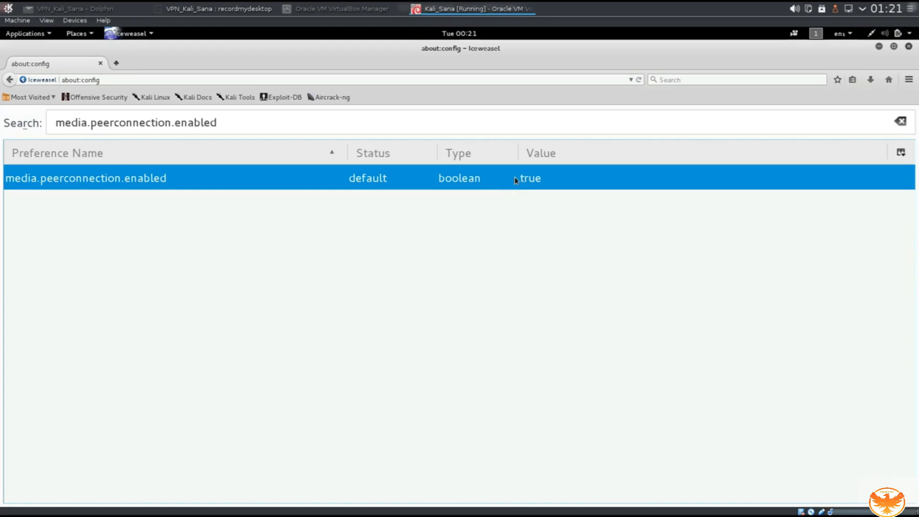
double_click(515, 176)
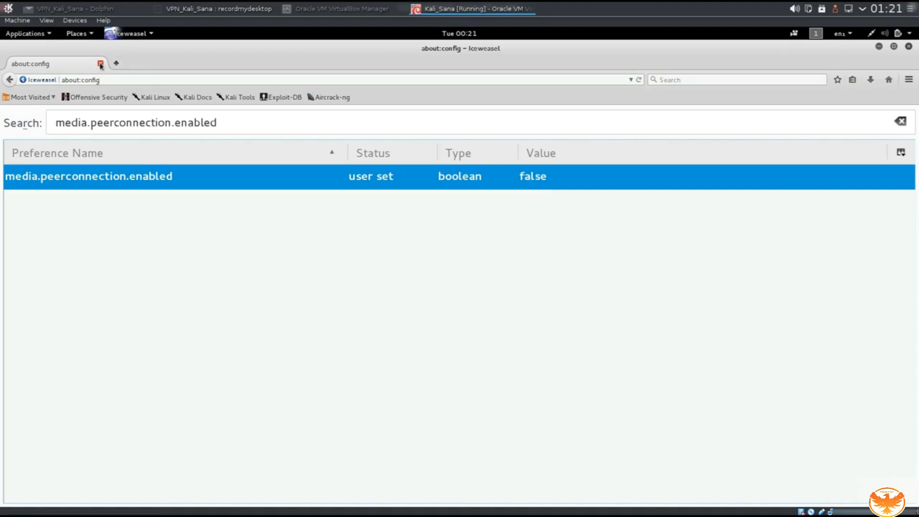
Restart Iceweasel and search Google for 'openvpn free'.
left_click(100, 64)
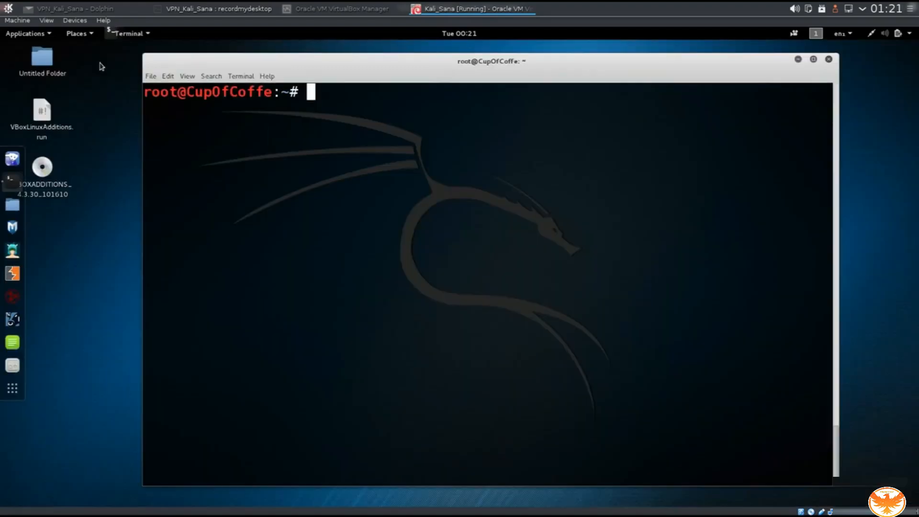
left_click(7, 163)
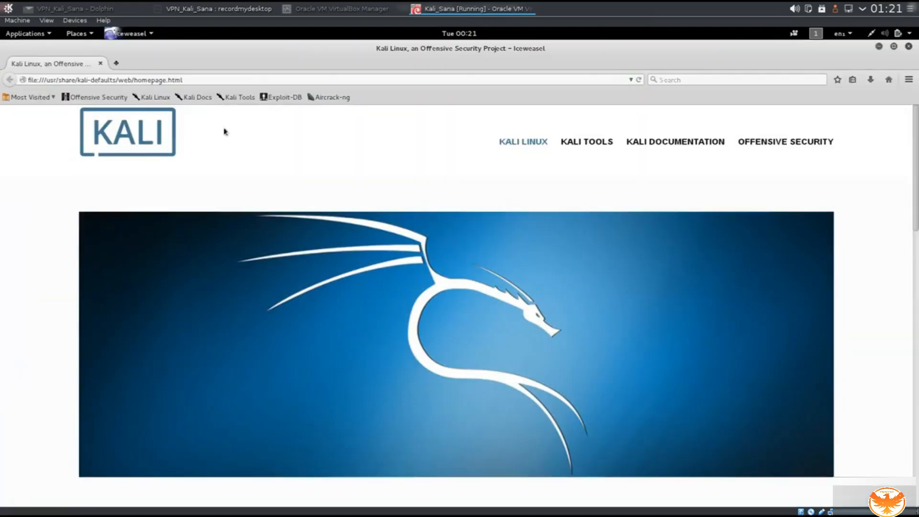
left_click(712, 80)
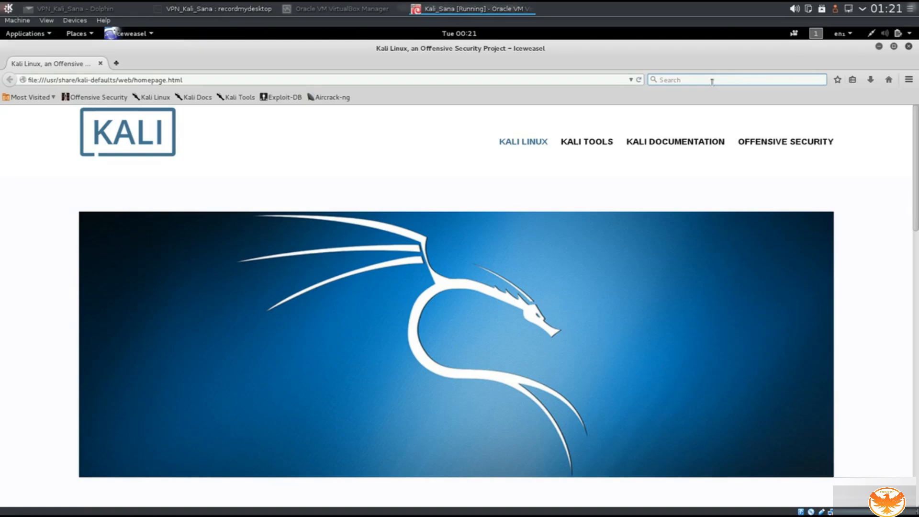
type("openvp")
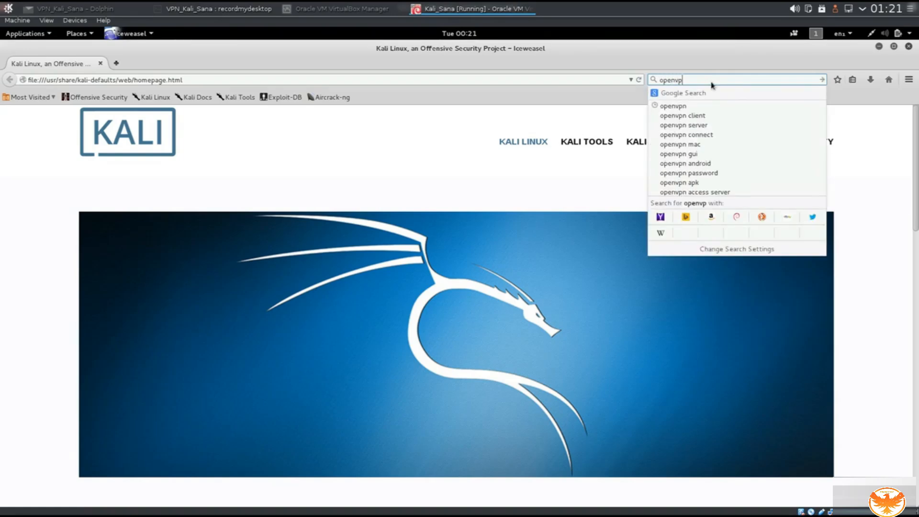
type("n free")
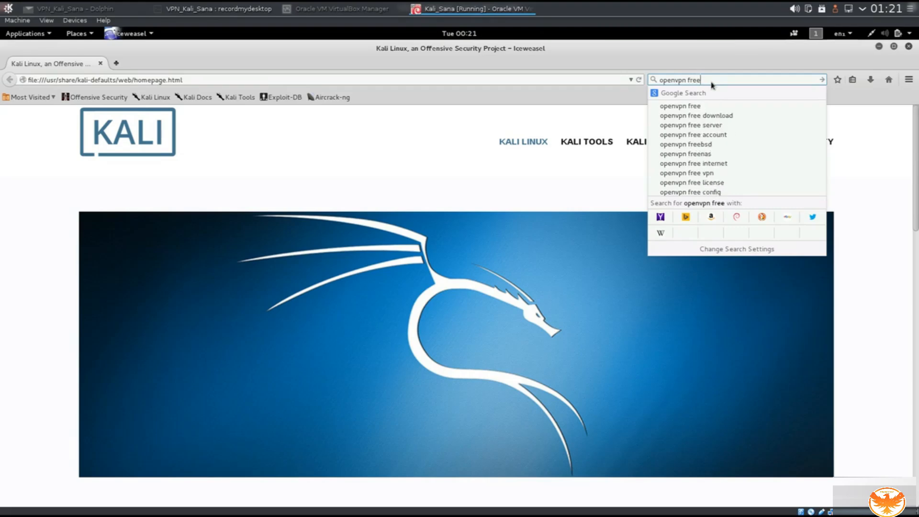
key("Return")
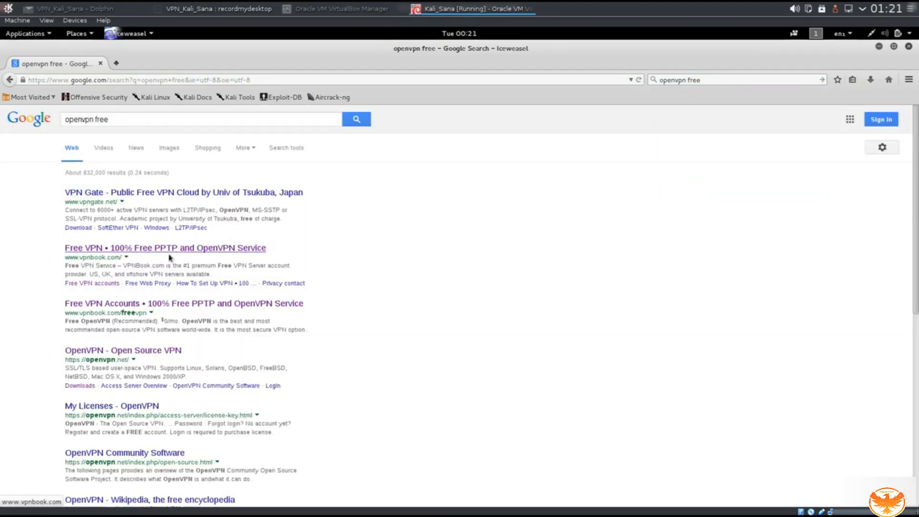
Open VPNBook's free VPN page and scroll to the OpenVPN certificate bundles.
left_click(174, 304)
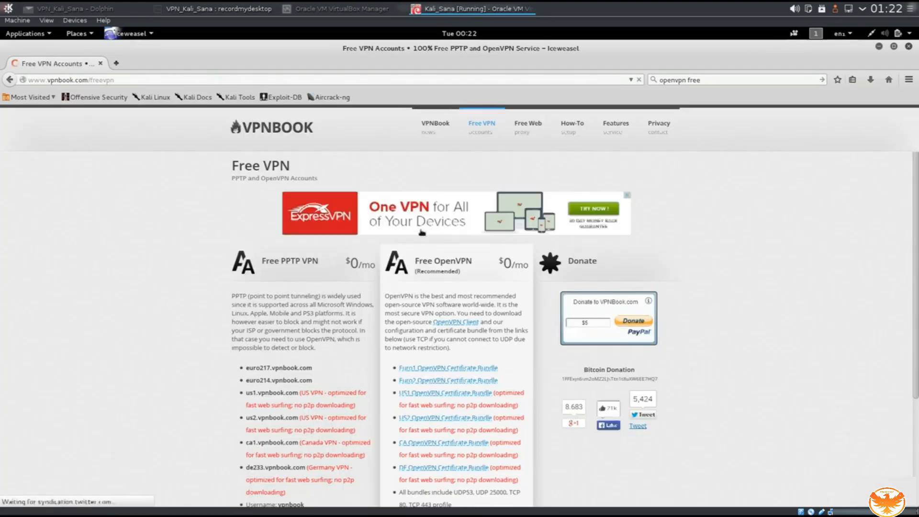
scroll(196, 393, "down", 3)
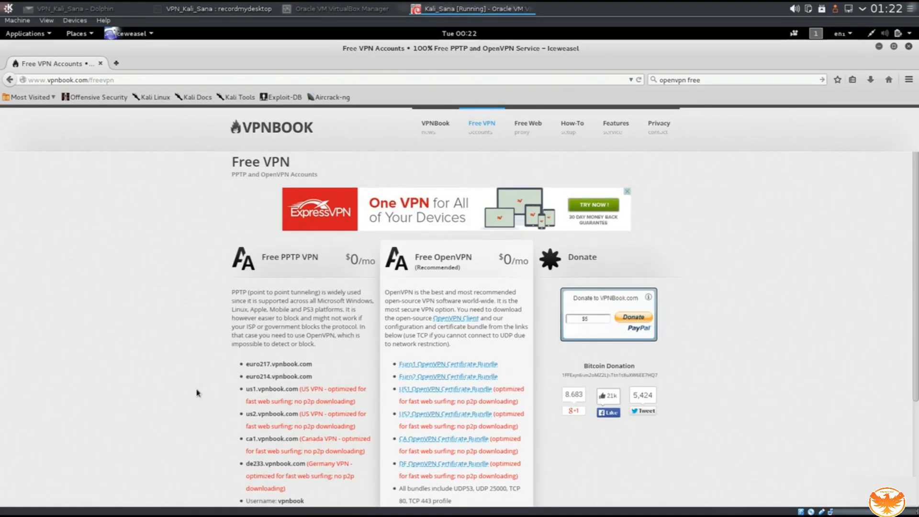
scroll(196, 393, "up", 3)
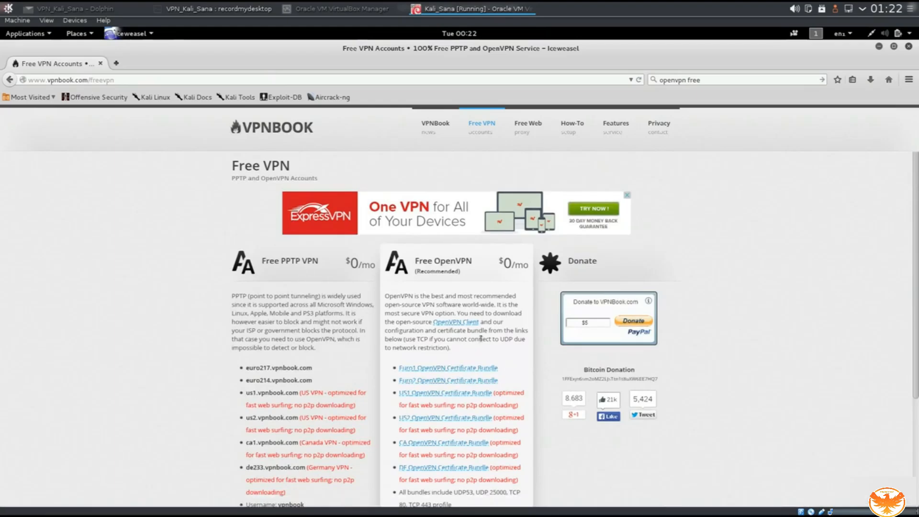
scroll(493, 338, "down", 3)
scroll(493, 338, "down", 1)
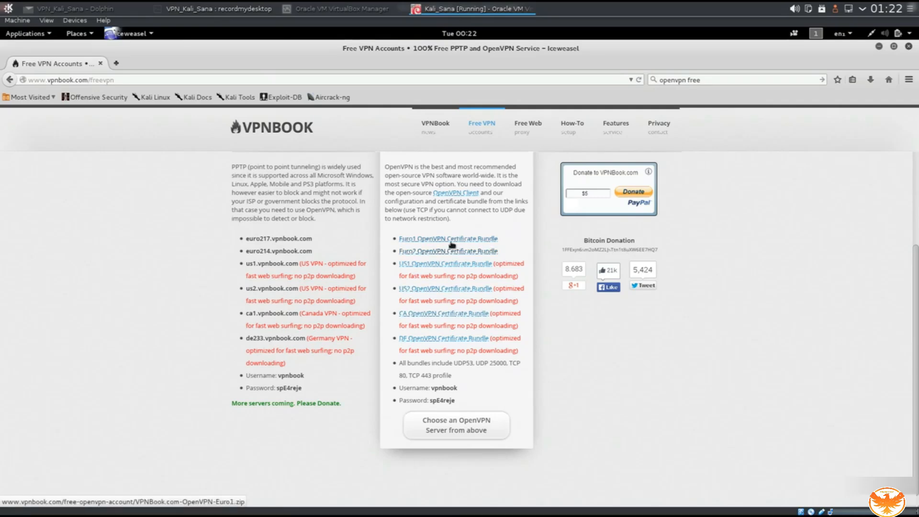
Save VPNBook.com-OpenVPN-DE1.zip and select the listed account password.
left_click(405, 340)
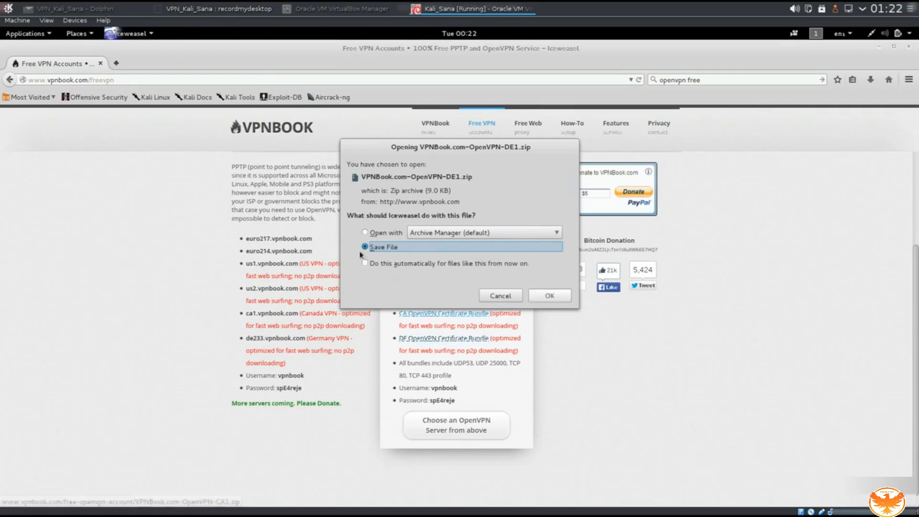
left_click(549, 296)
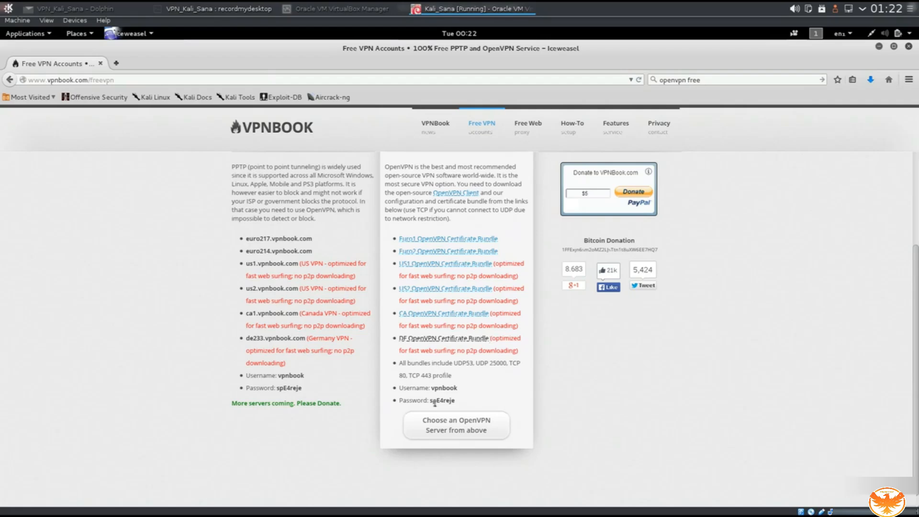
left_click_drag(432, 387, 454, 403)
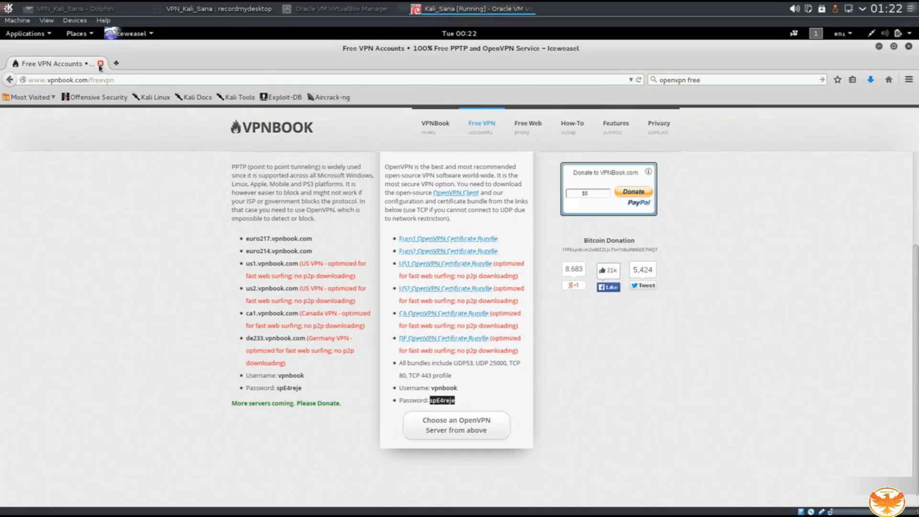
Close Iceweasel and erase the pasted password from the root terminal prompt.
left_click(100, 65)
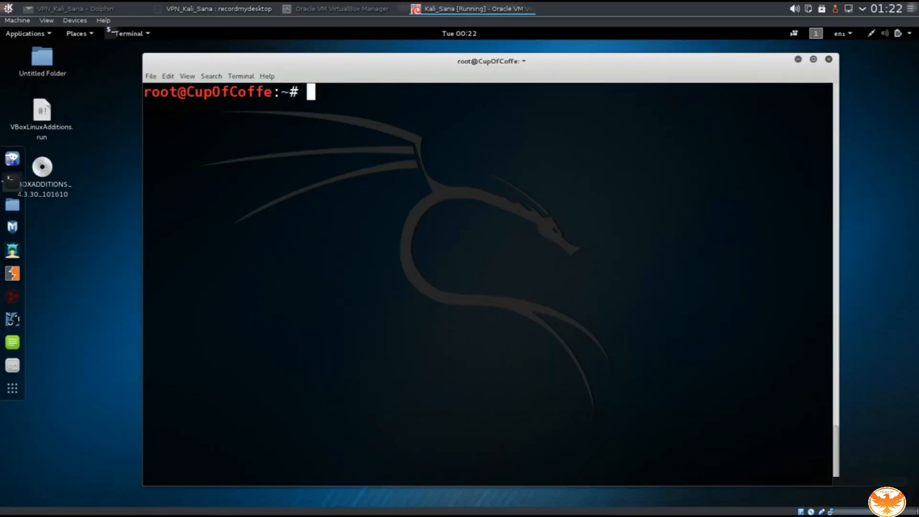
type("spE4reje")
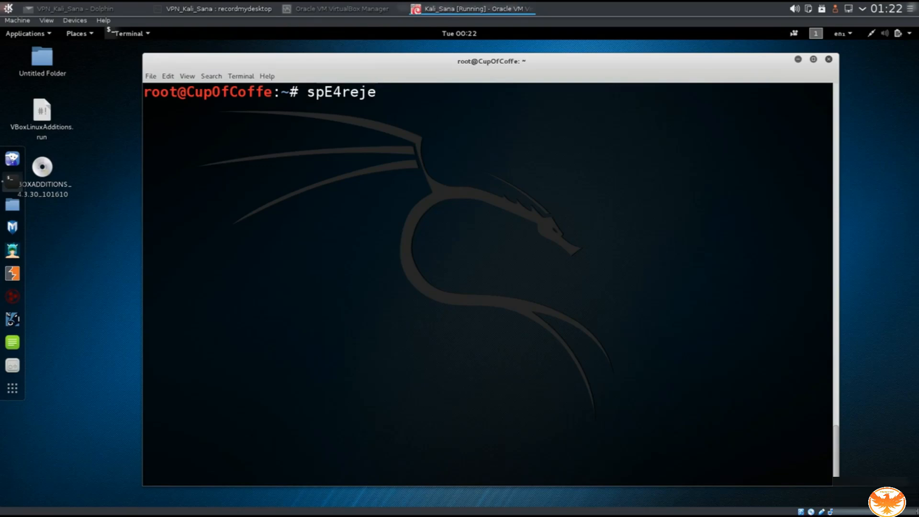
key("BackSpace")
key("BackSpace")
key("BackSpace")
key("BackSpace")
key("BackSpace")
key("BackSpace")
key("BackSpace")
key("BackSpace")
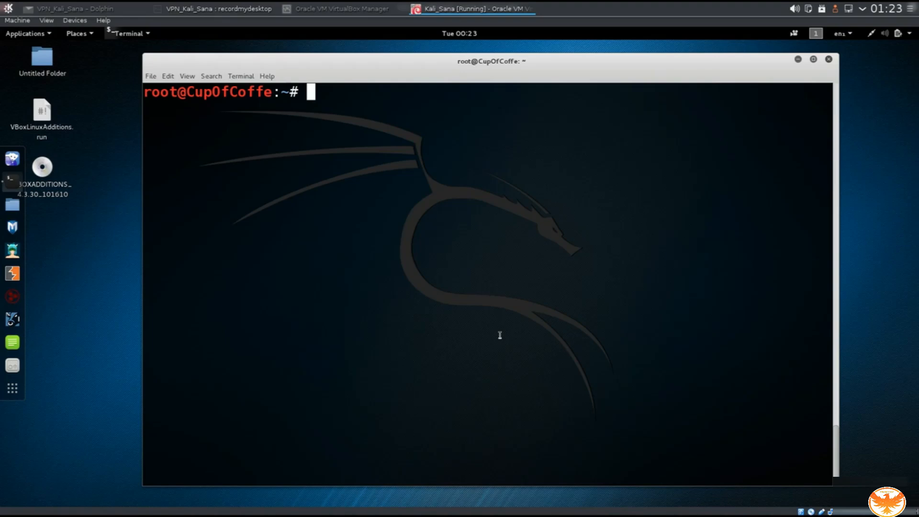
Change into the Downloads folder and list its contents.
type("cd Do")
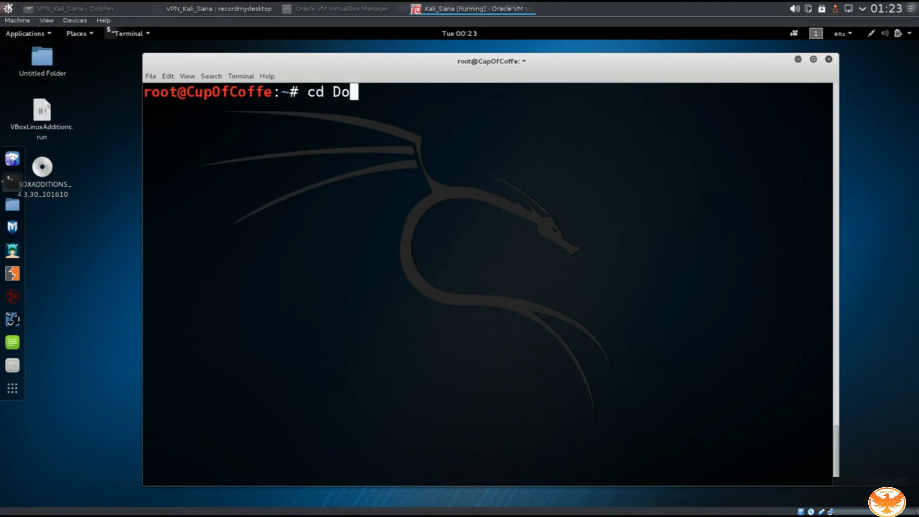
key("Tab")
key("Return")
type("ls")
key("Return")
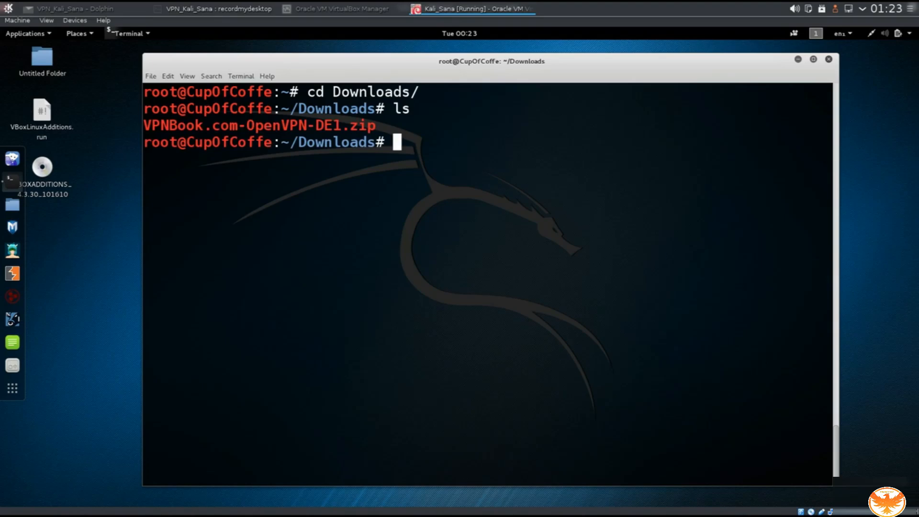
Unzip VPNBook.com-OpenVPN-DE1.zip and list the extracted files.
type("unz")
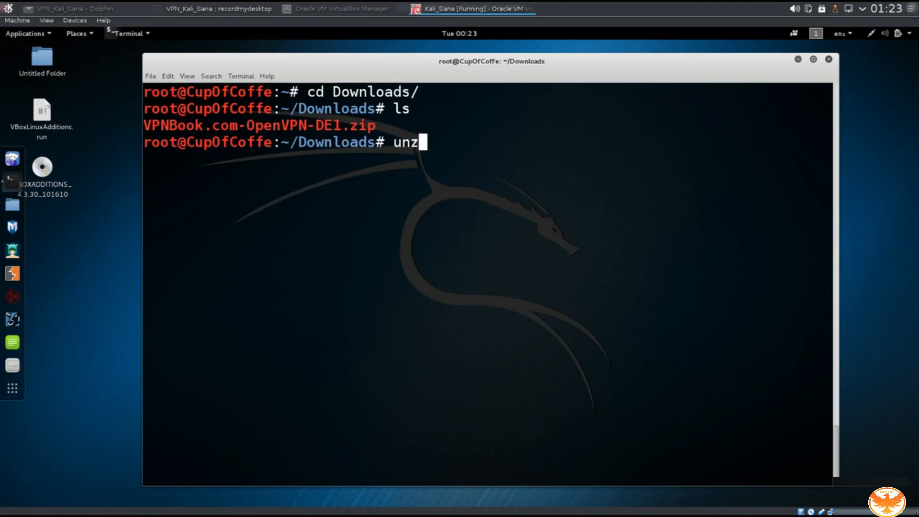
type("ip VP")
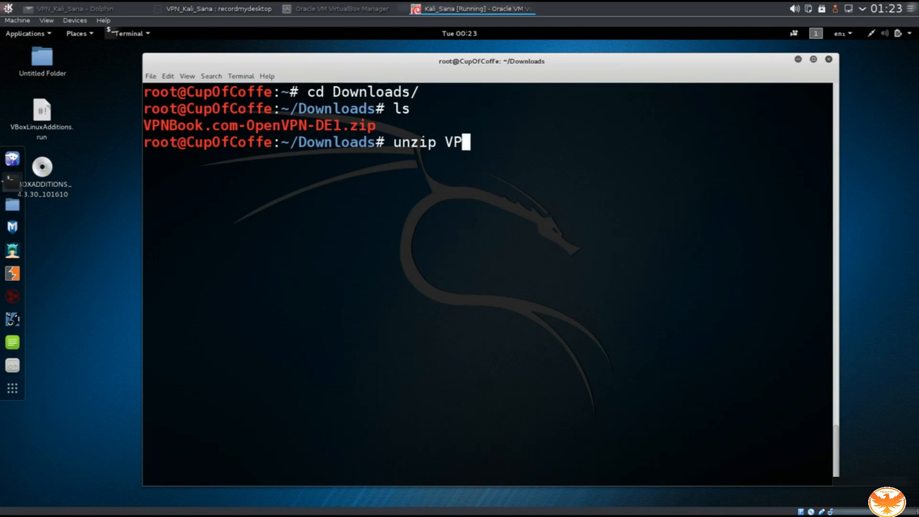
key("Tab")
key("Return")
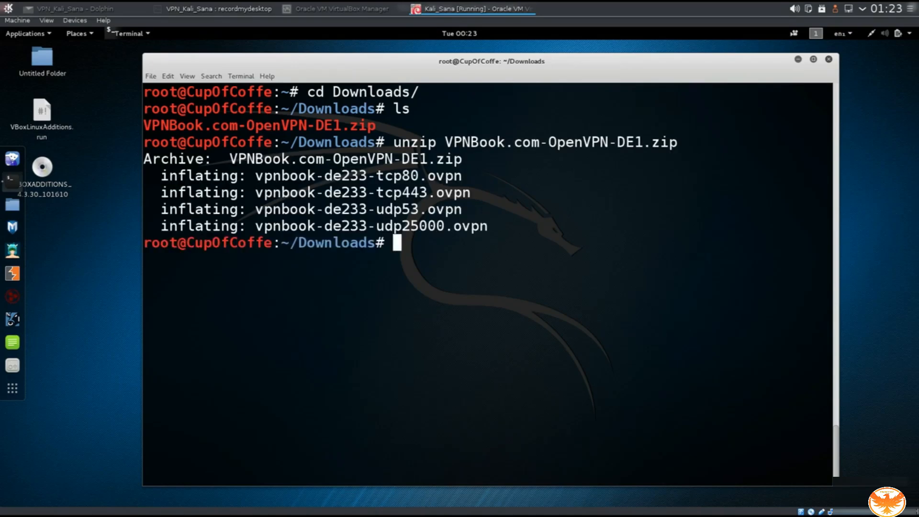
type("ls")
key("Return")
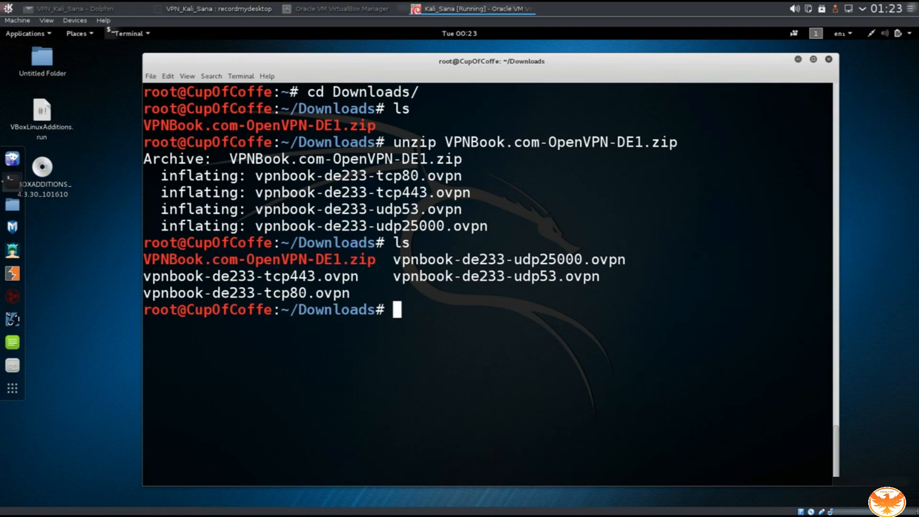
Clear the screen and list the four vpnbook-de233 .ovpn configs again.
type("clear")
key("Return")
type("l")
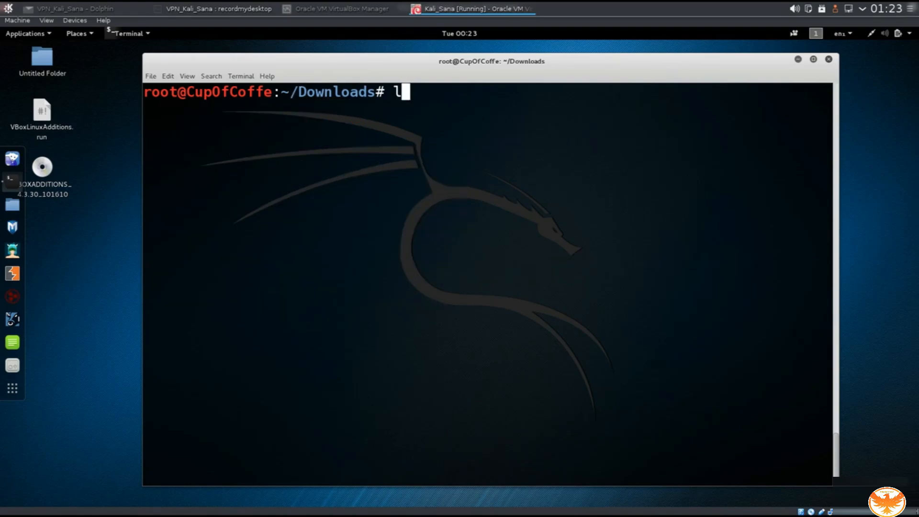
type("l")
key("Return")
type("ls")
key("Return")
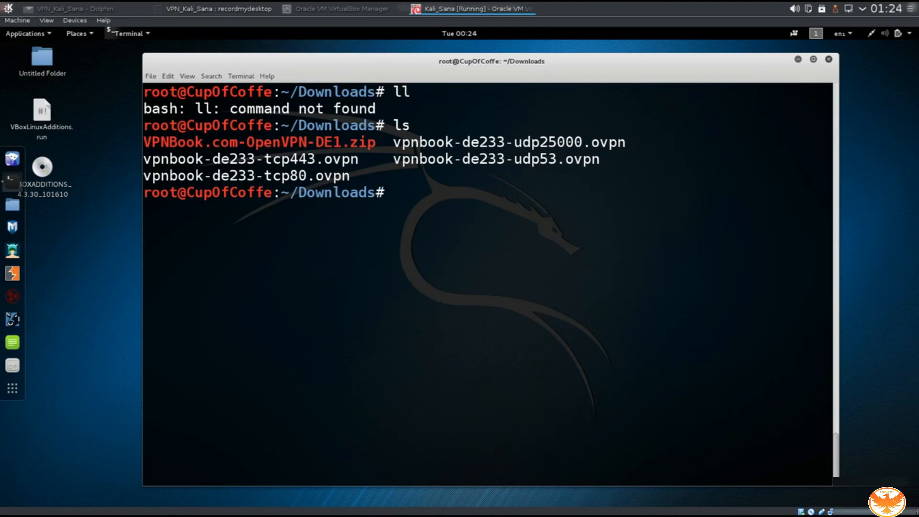
Start OpenVPN with the vpnbook-de233-tcp443.ovpn config.
type("openvpn ")
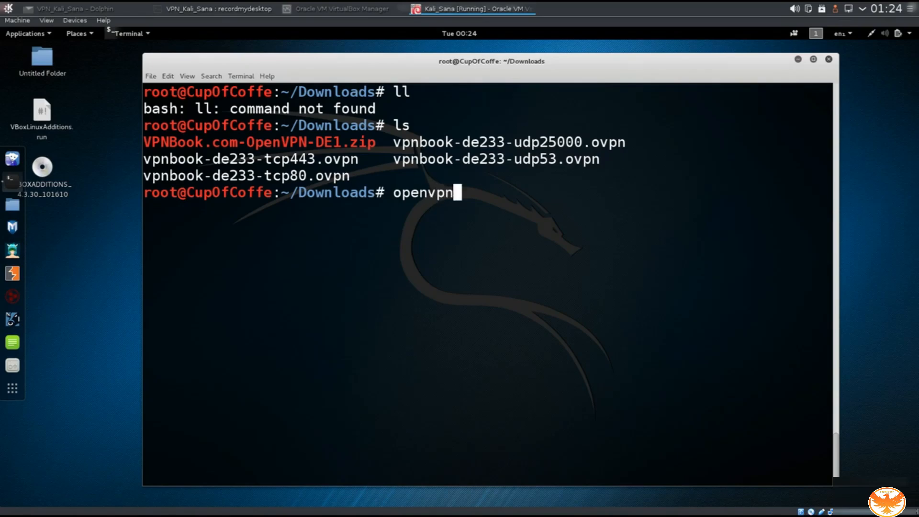
type("vpn")
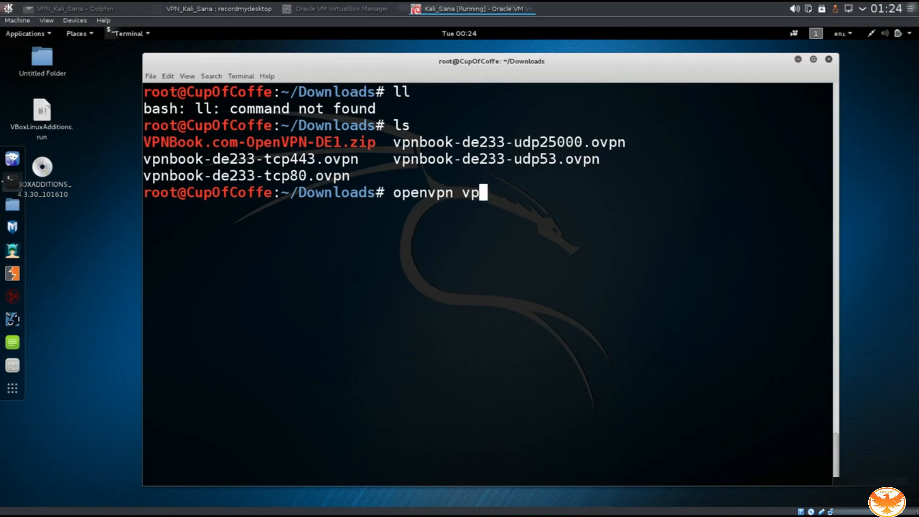
key("Tab")
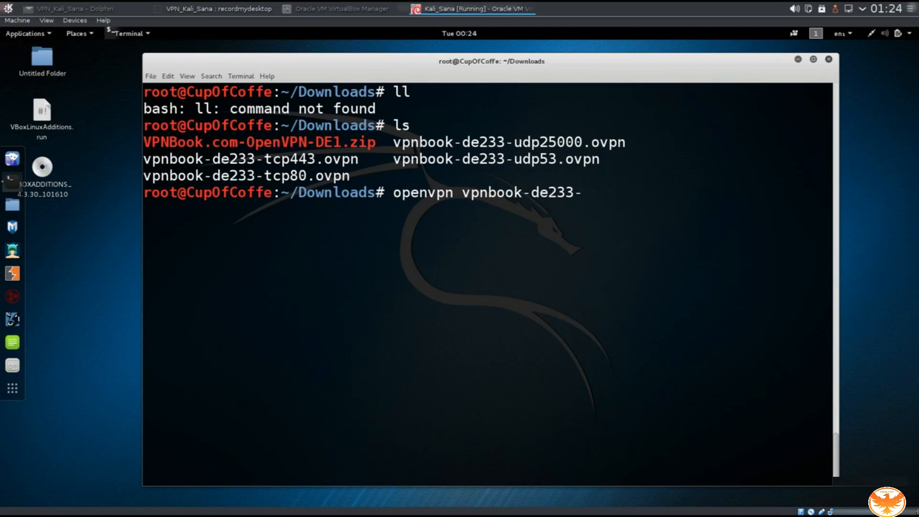
type("tcp443")
key("Tab")
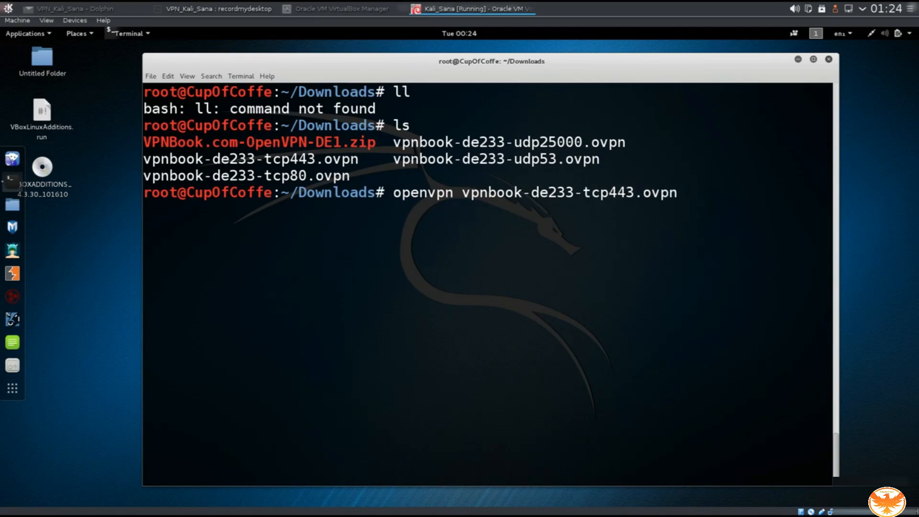
key("Return")
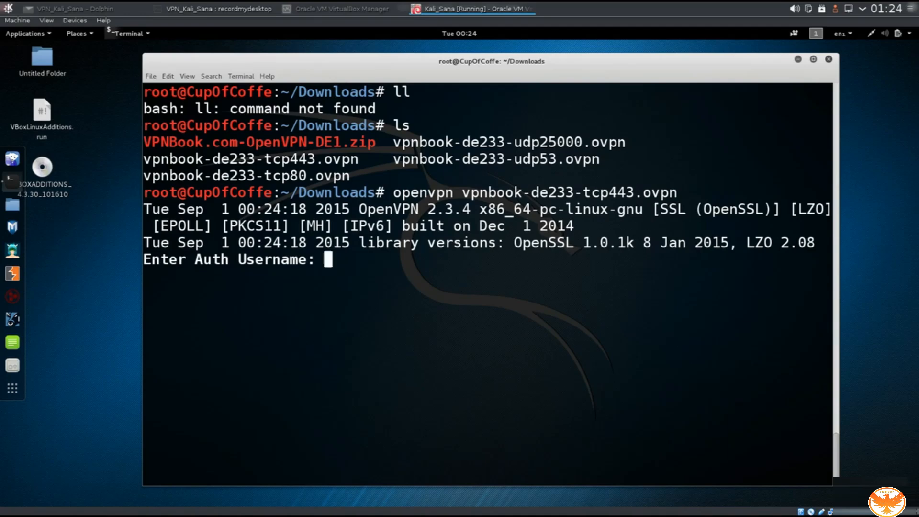
Enter the VPN username and password and confirm 'Initialization Sequence Completed'.
type("vpnbook")
key("Return")
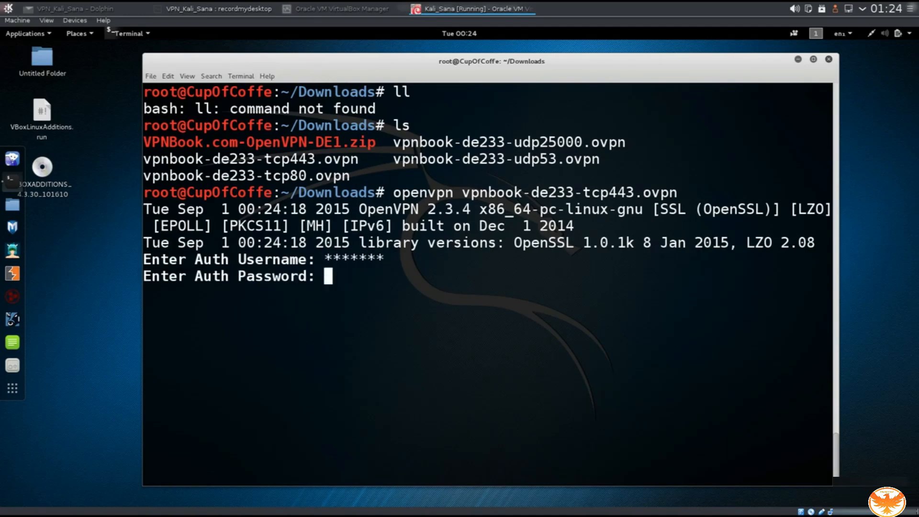
type("********")
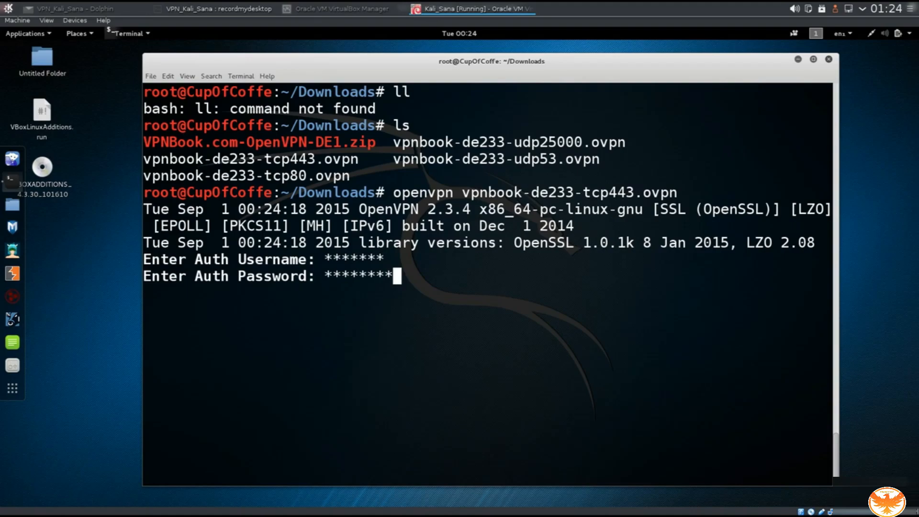
key("Return")
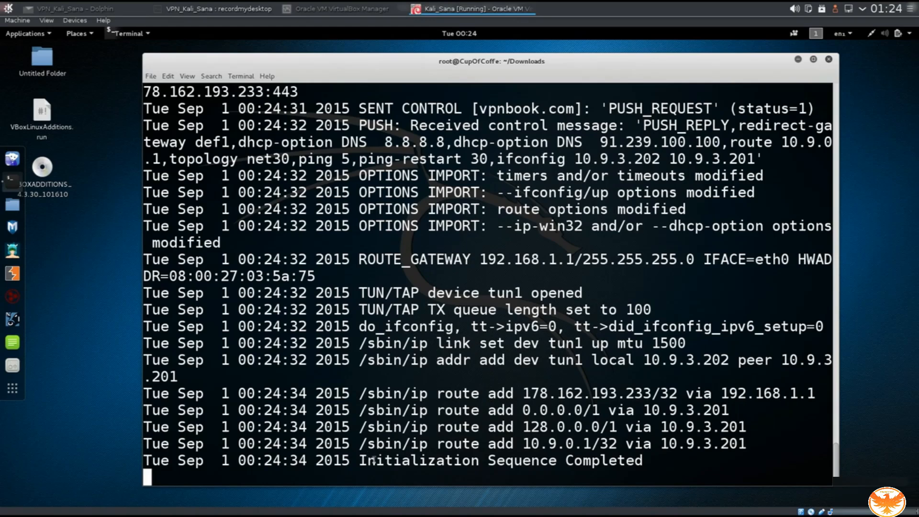
left_click_drag(367, 462, 621, 471)
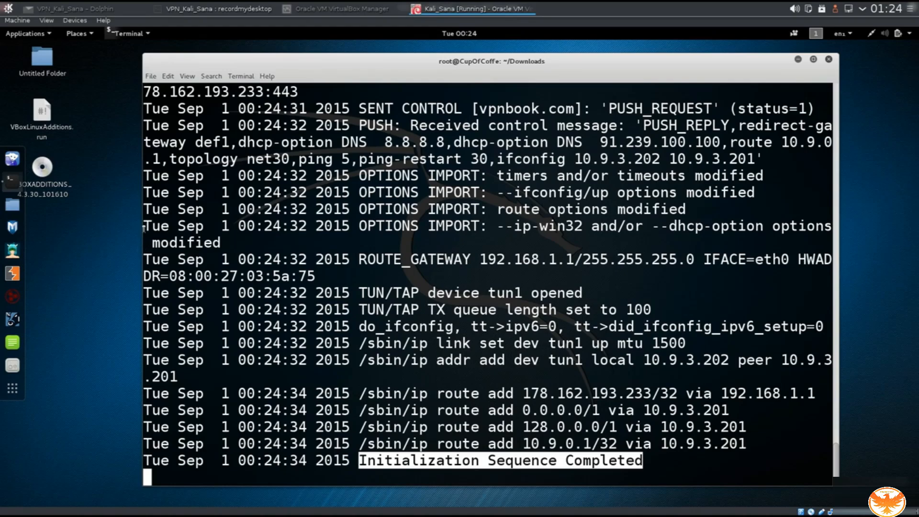
Search 'what is my ip' and confirm the public IP 178.162.193.233 on whatismyip.com.
left_click(13, 158)
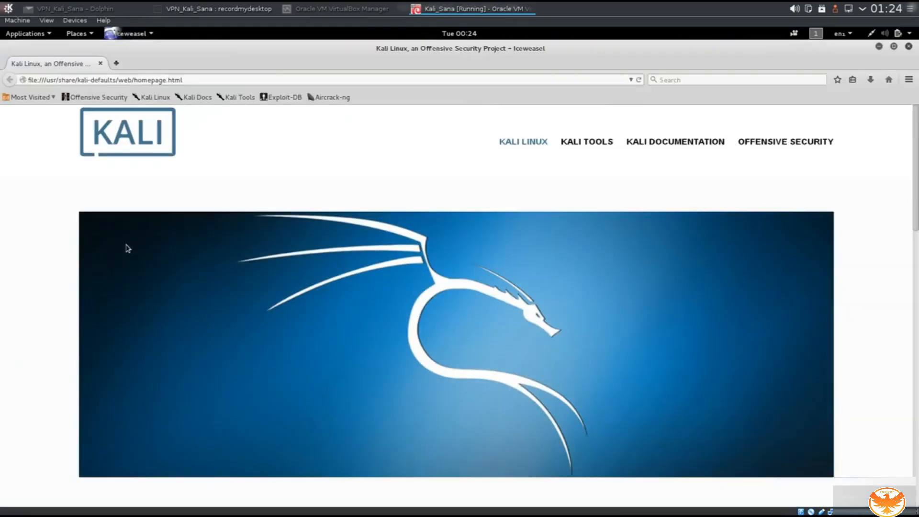
left_click(669, 80)
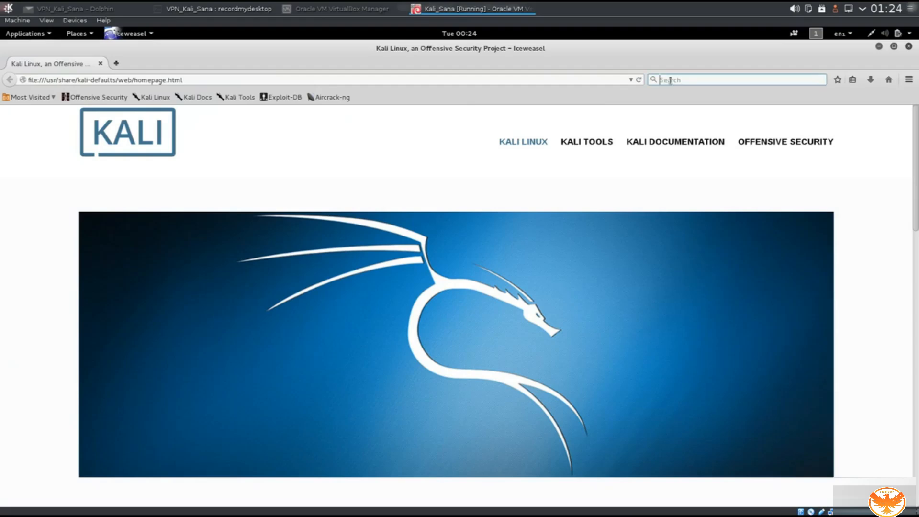
type("what is my ip")
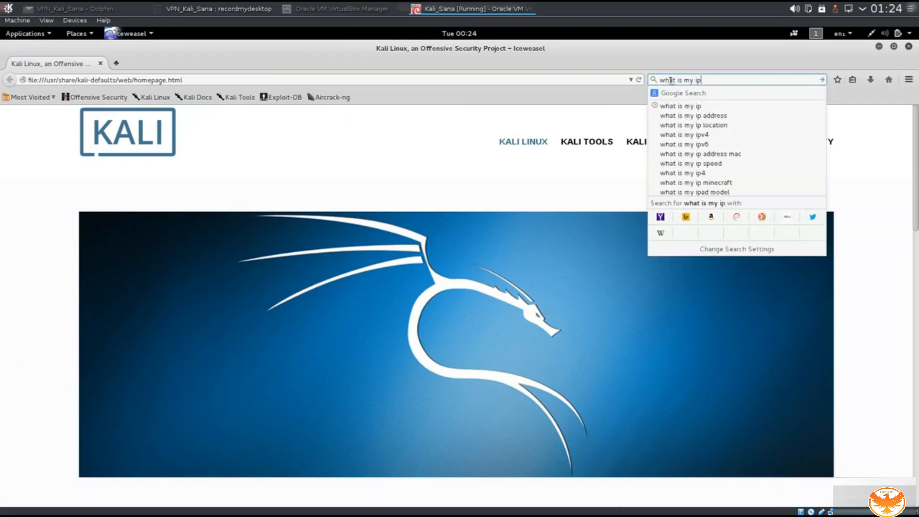
key("Return")
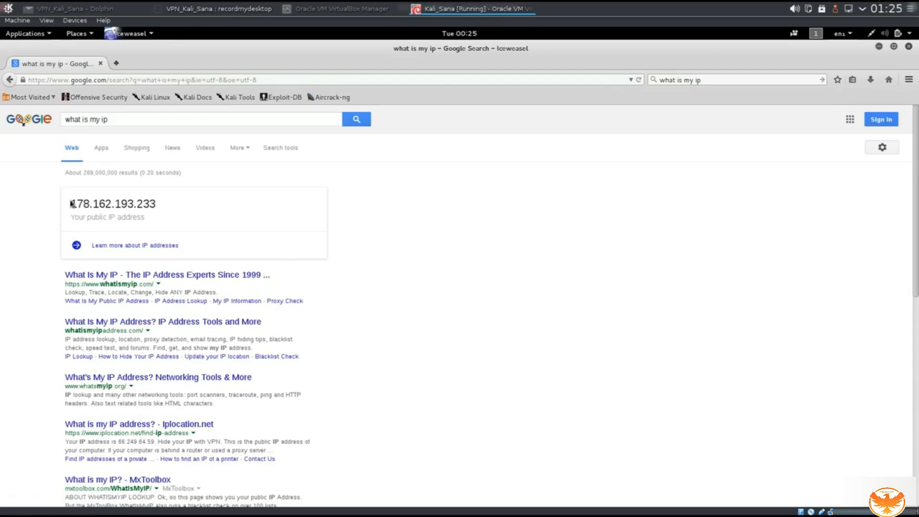
left_click_drag(70, 203, 164, 204)
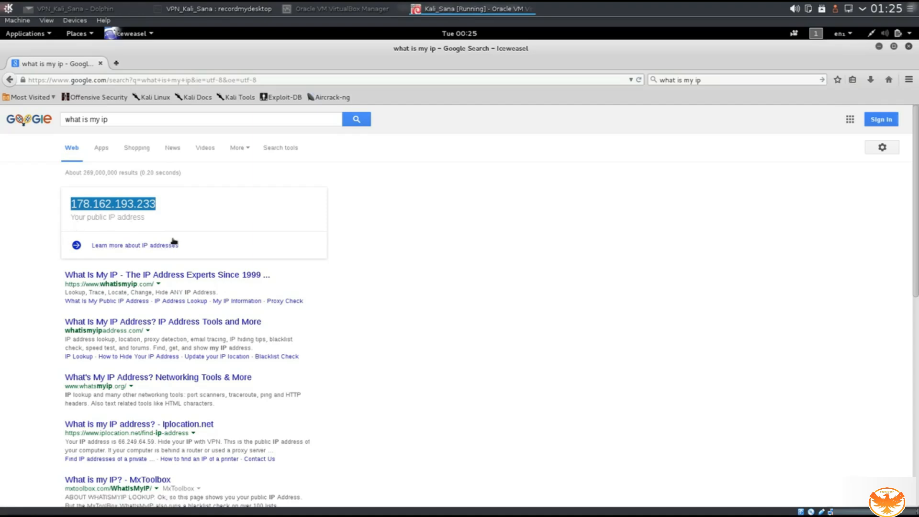
left_click(227, 275)
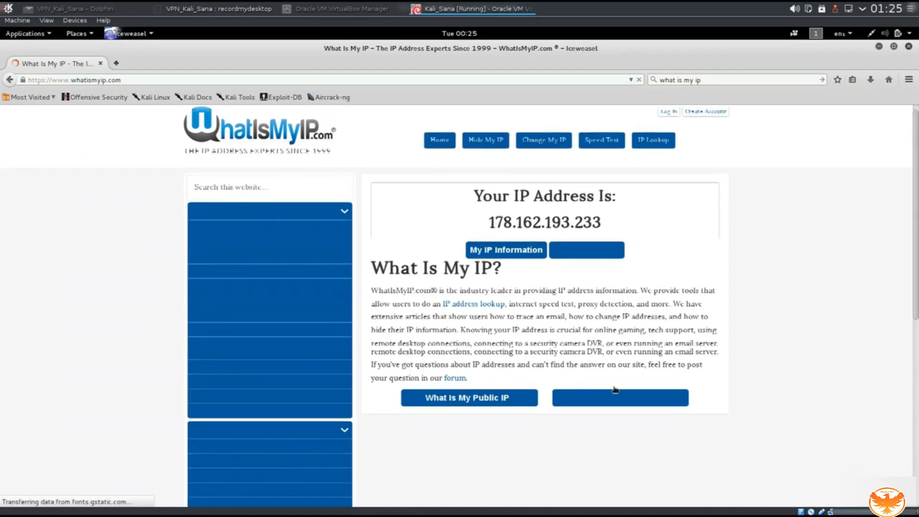
scroll(615, 391, "down", 5)
scroll(615, 391, "up", 5)
Go back and search Google for 'dns leak test'.
key("alt+Left")
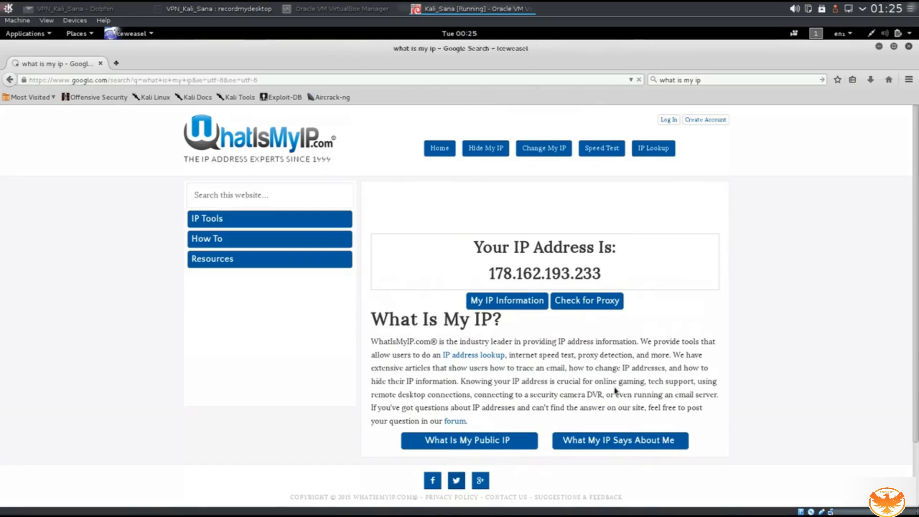
triple_click(165, 123)
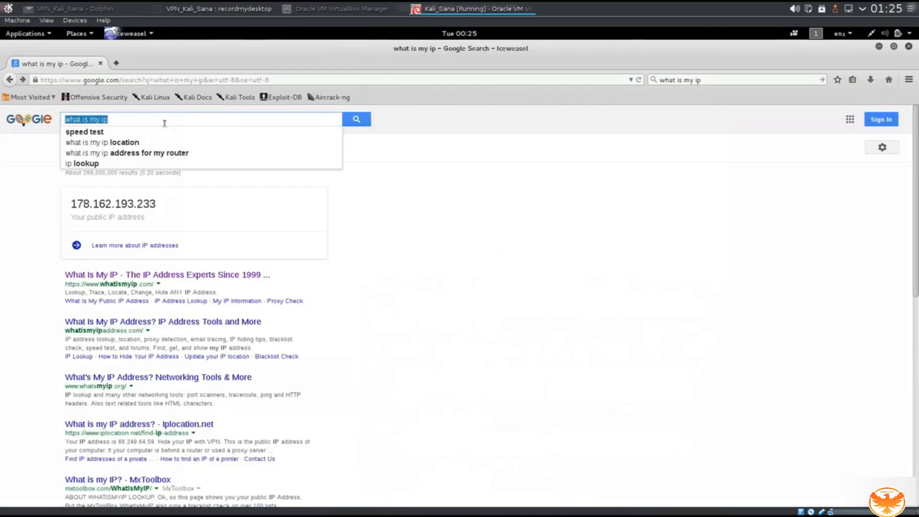
type("dns ")
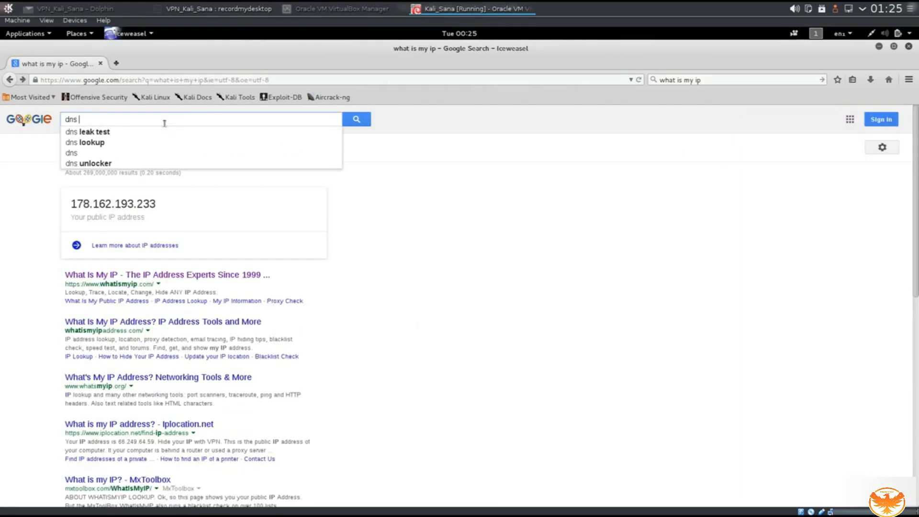
type("leak test")
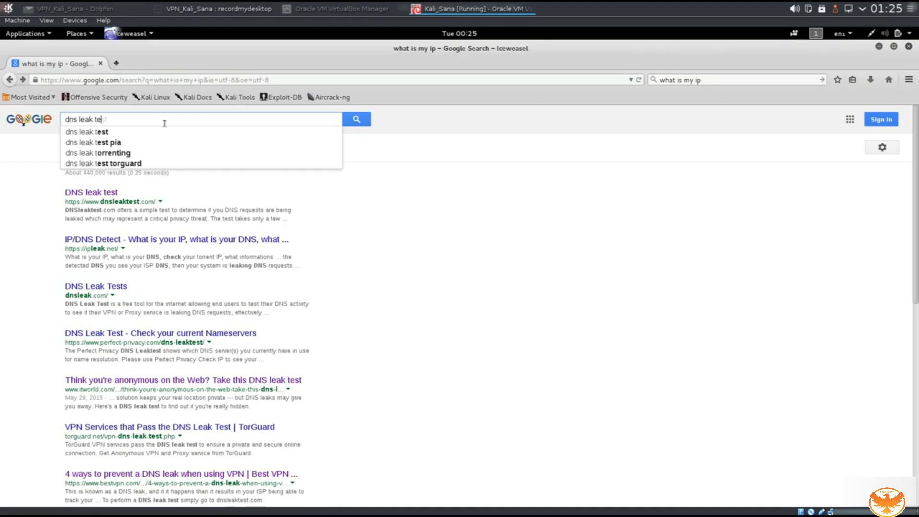
key("Return")
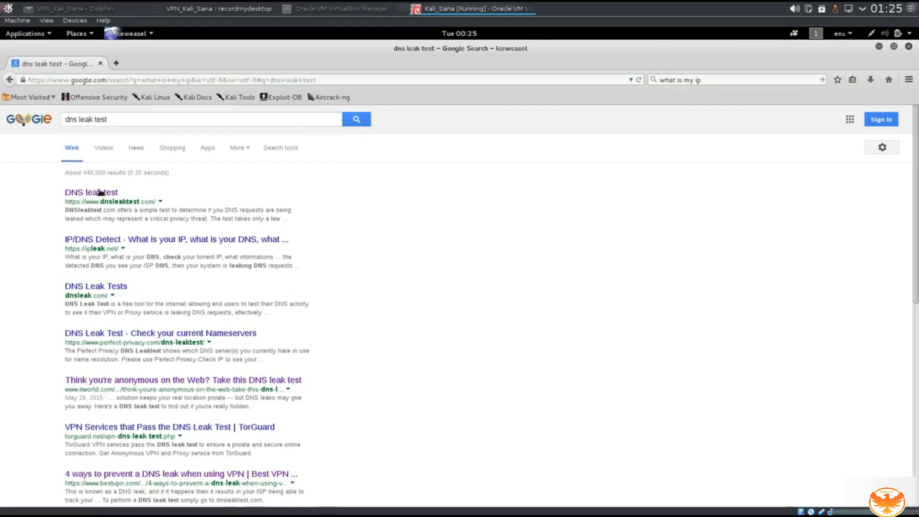
Open dnsleaktest.com and highlight its '178.162.193.233 from Germany' greeting.
left_click(100, 193)
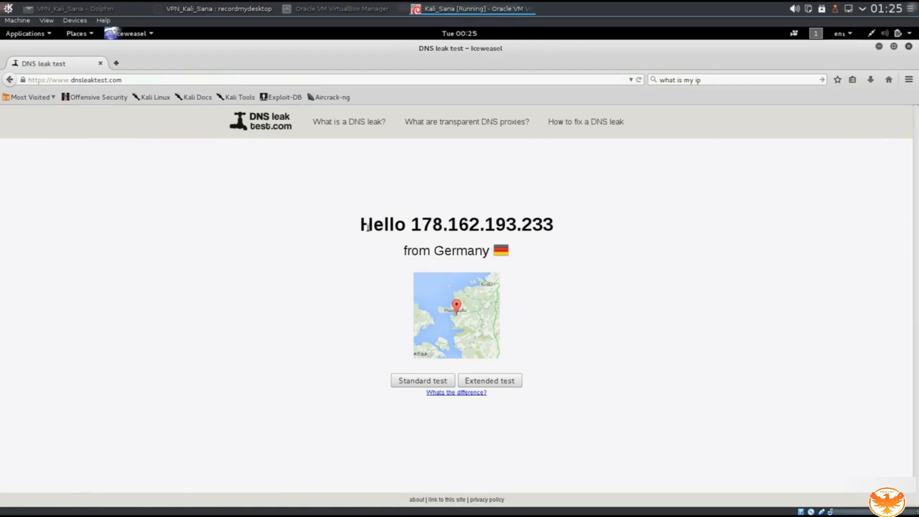
left_click_drag(373, 225, 542, 225)
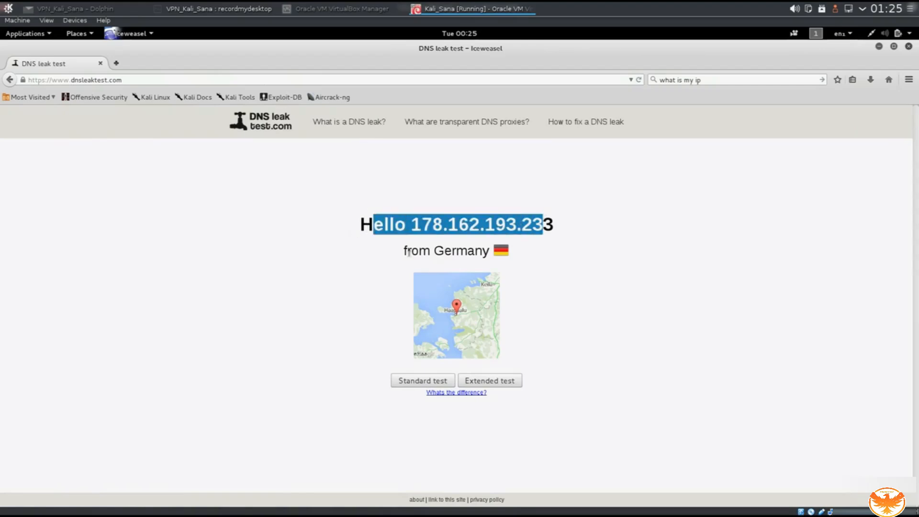
left_click_drag(407, 251, 475, 252)
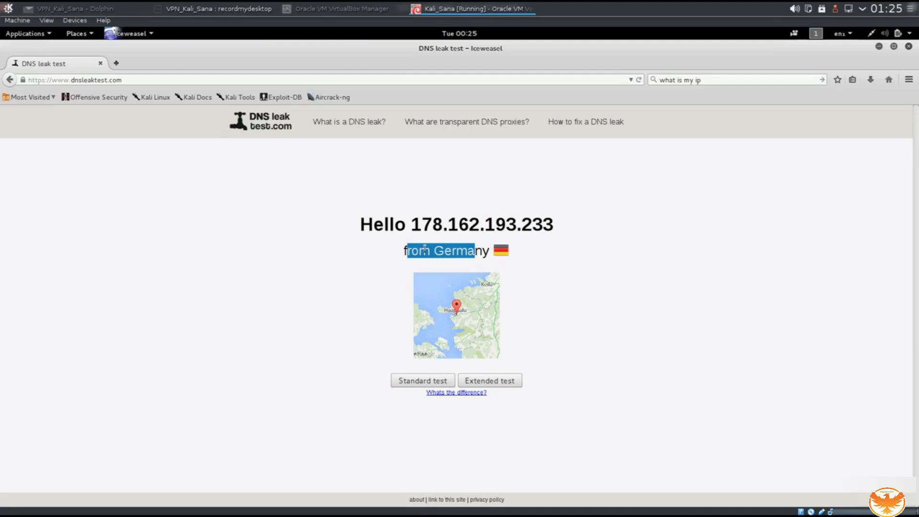
left_click_drag(411, 224, 552, 217)
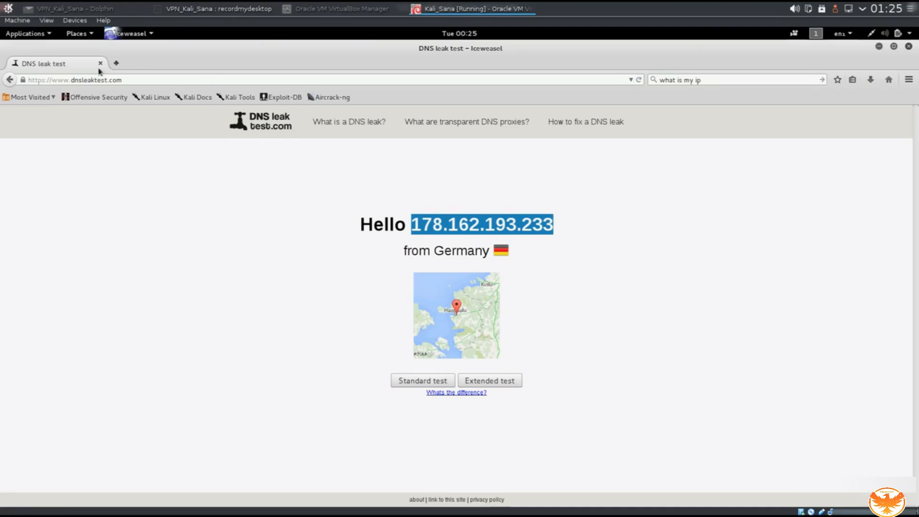
Stop OpenVPN in the terminal and reload the DNS leak test page.
left_click(114, 34)
key("super")
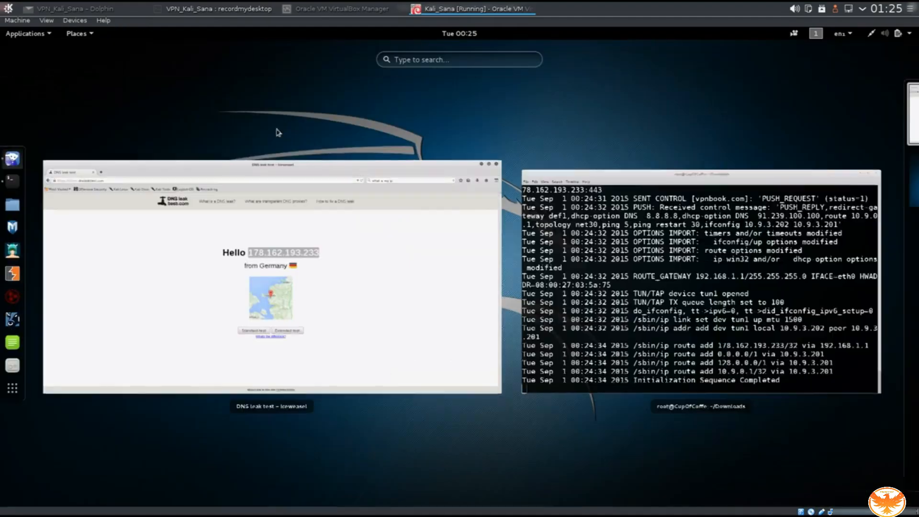
left_click(805, 301)
key("ctrl+c")
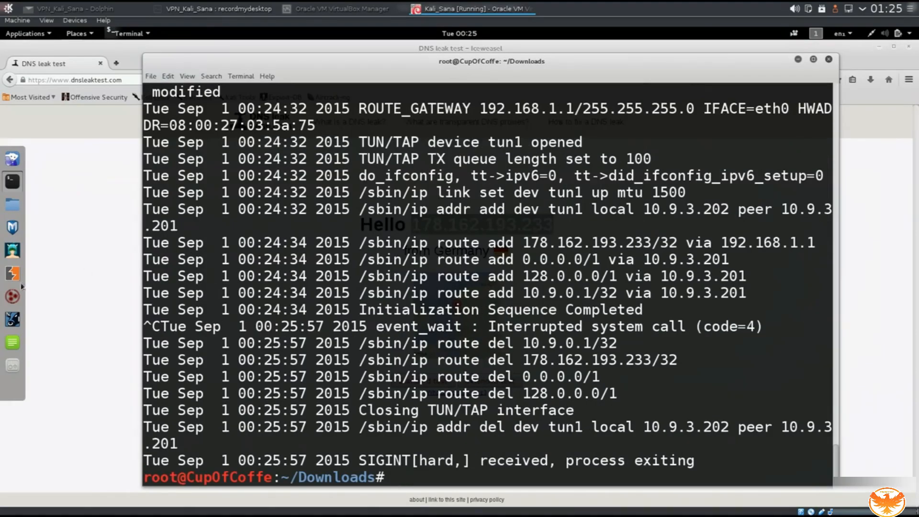
left_click(103, 210)
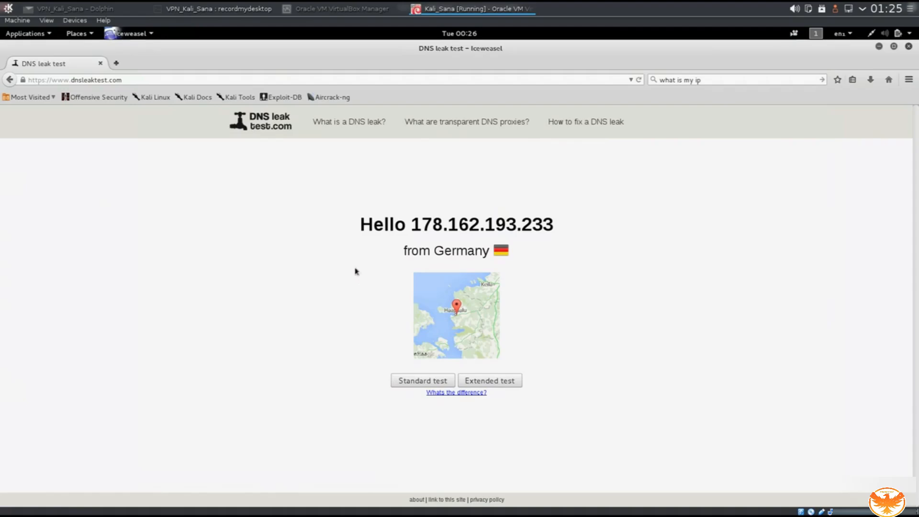
key("F5")
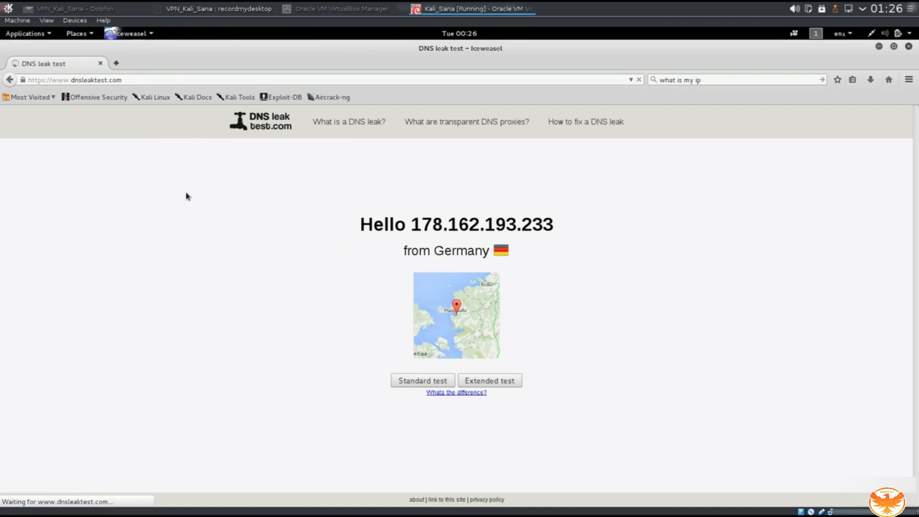
Restart Iceweasel and search for 'dns leak test' again.
left_click(100, 65)
left_click(12, 158)
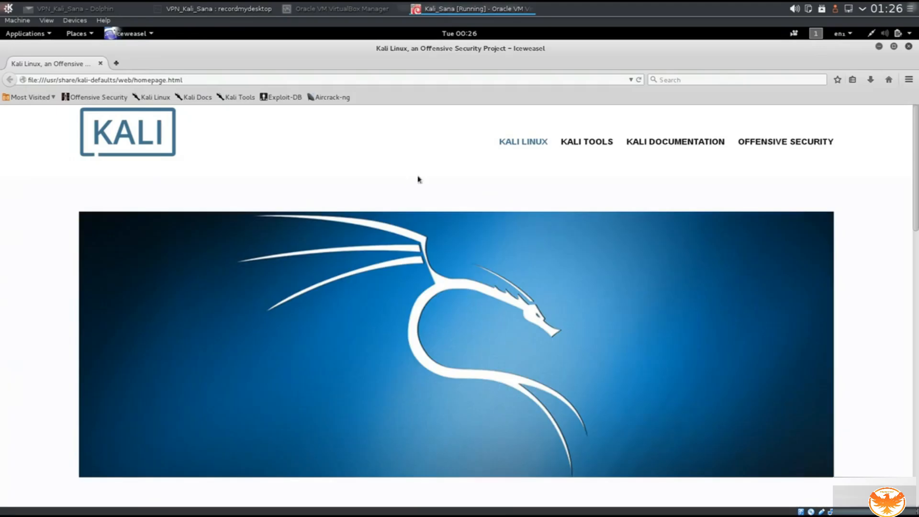
left_click(727, 78)
type("dn")
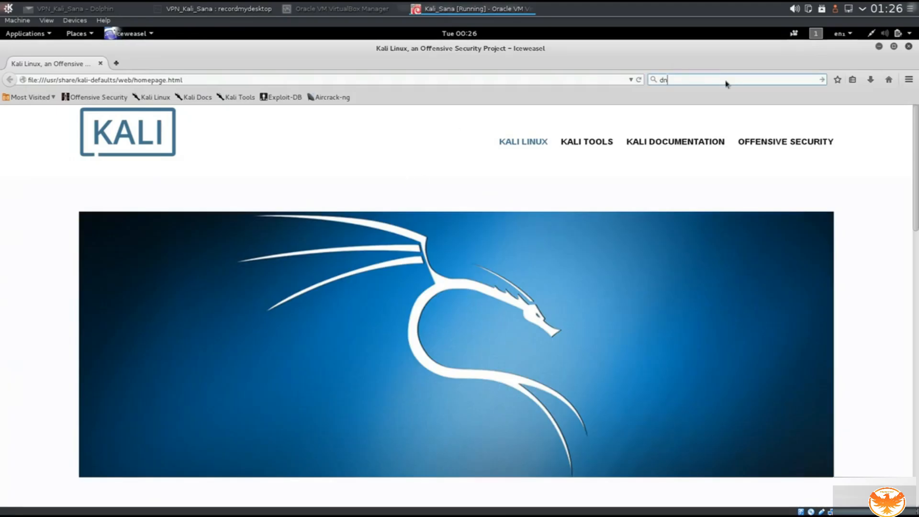
type("s leak test")
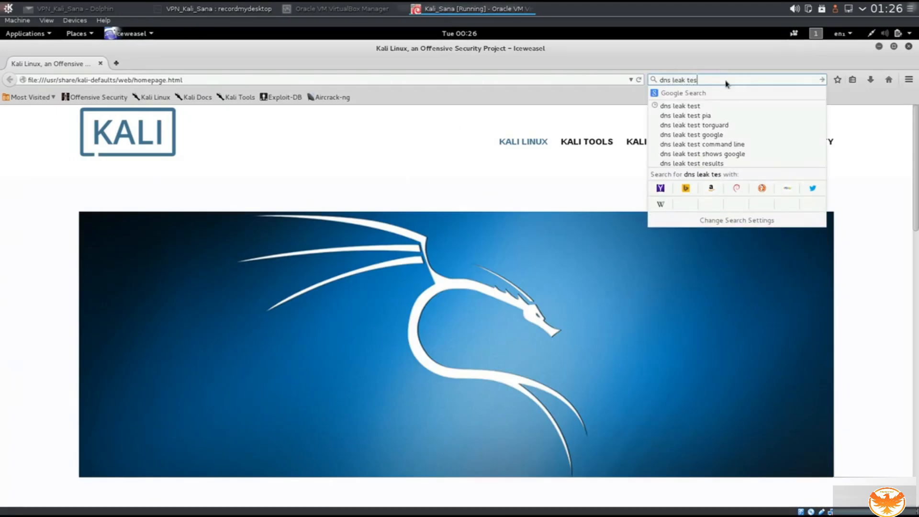
key("Return")
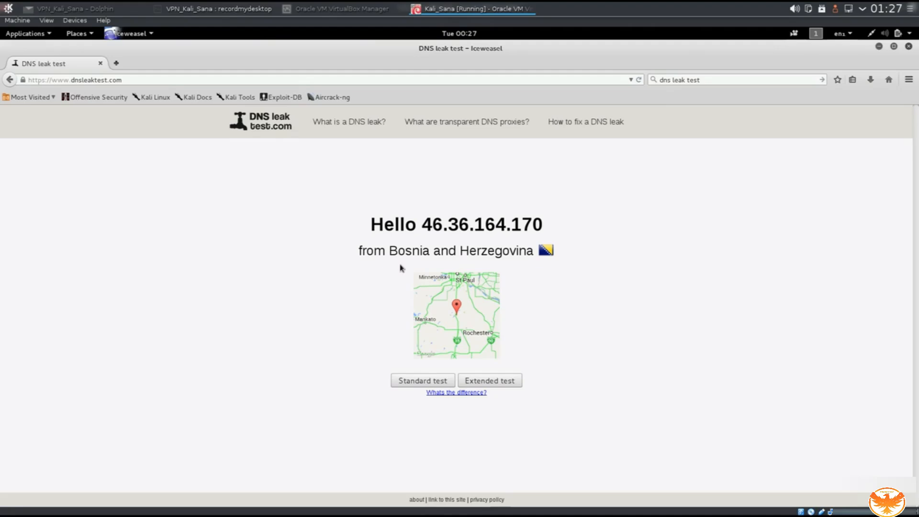
Highlight the new 46.36.164.170 greeting, then close the browser.
left_click_drag(371, 223, 542, 216)
left_click(373, 226)
left_click_drag(373, 226, 525, 215)
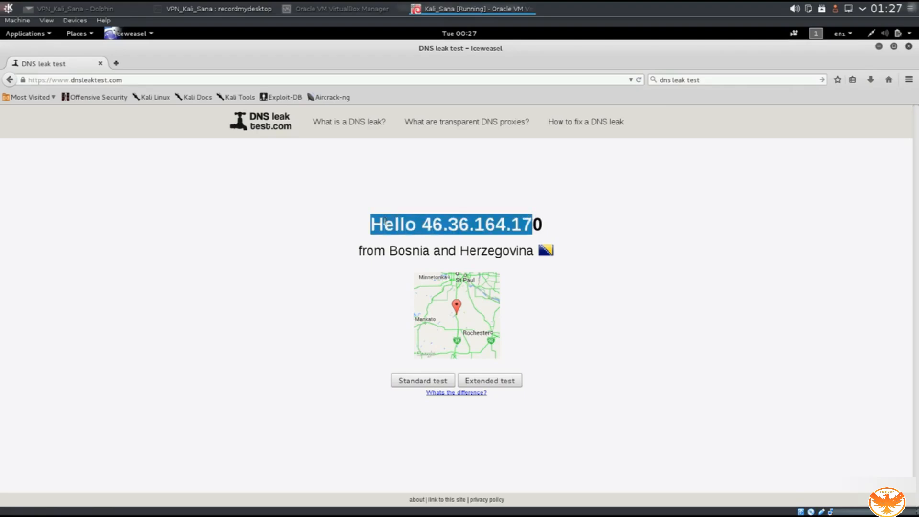
left_click(101, 63)
Rerun the German VPNBook OpenVPN command, sign in as vpnbook with the pasted password, and highlight 'Initialization Sequence Completed'.
key("Up")
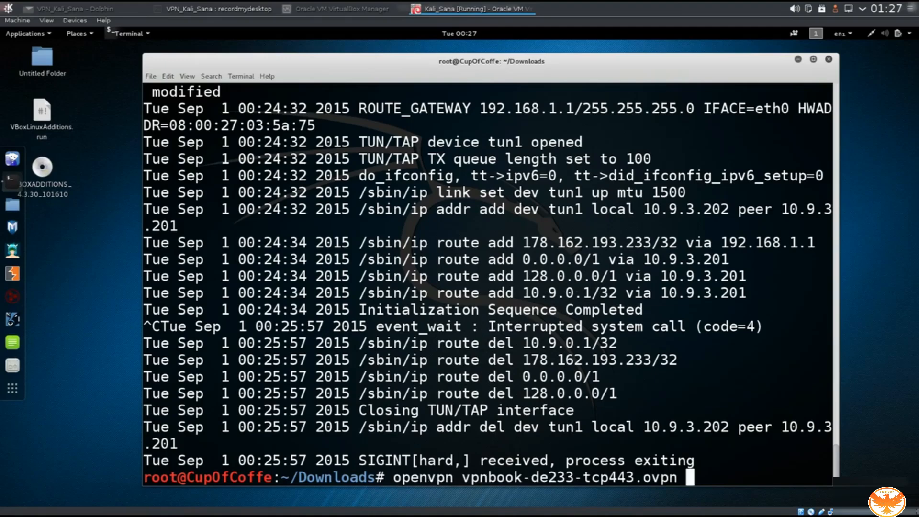
key("Return")
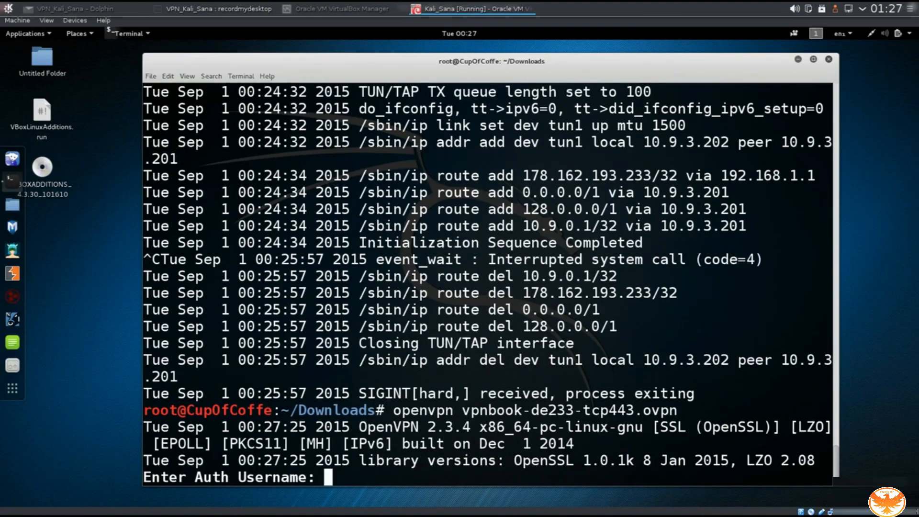
type("vpnbook")
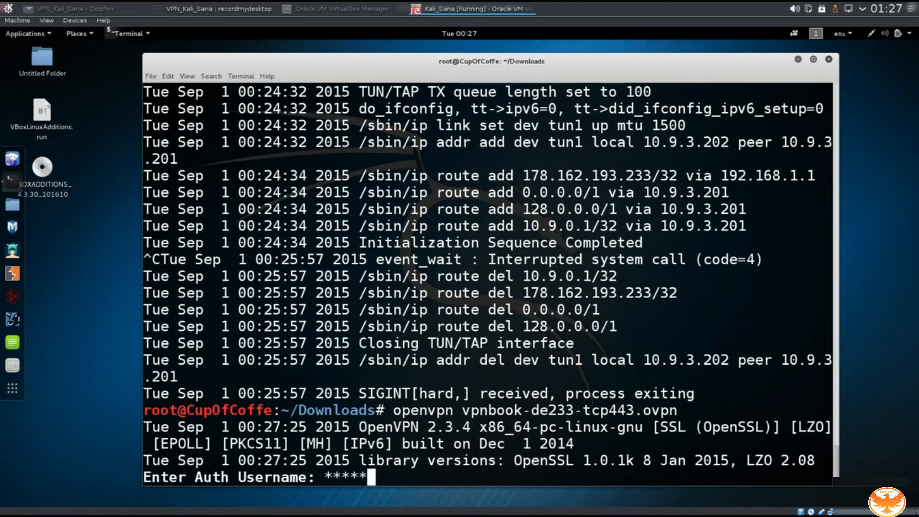
key("Return")
key("ctrl+shift+v")
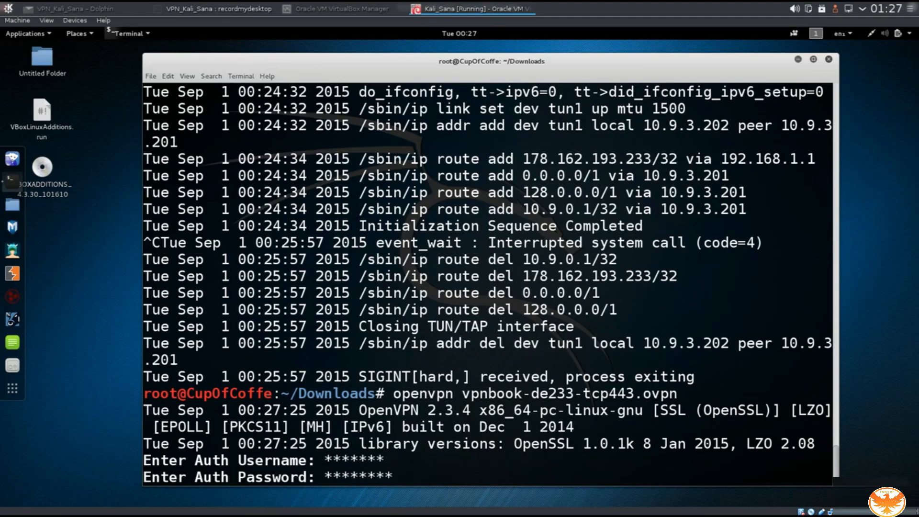
key("Return")
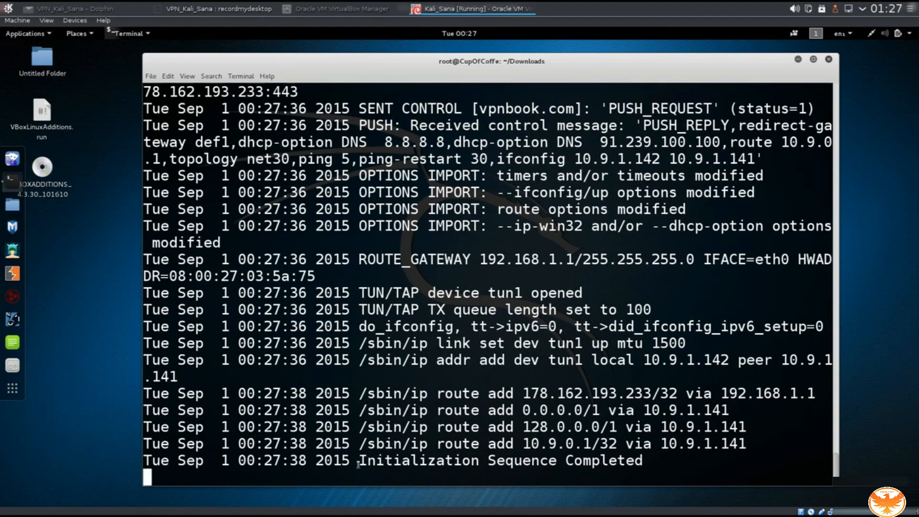
left_click_drag(359, 461, 643, 461)
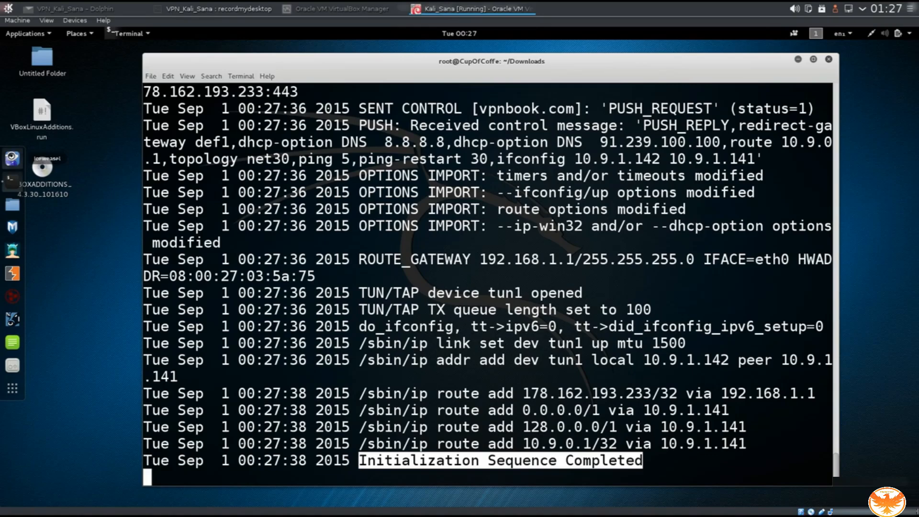
In Iceweasel, search 'dns leak test', open dnsleaktest.com, highlight the detected IP, and run the Standard test.
left_click(12, 158)
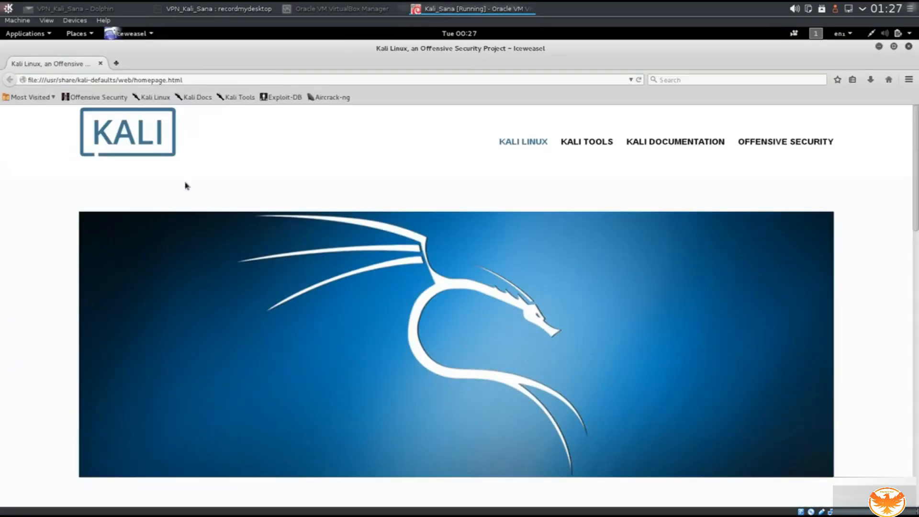
left_click(714, 79)
type("d")
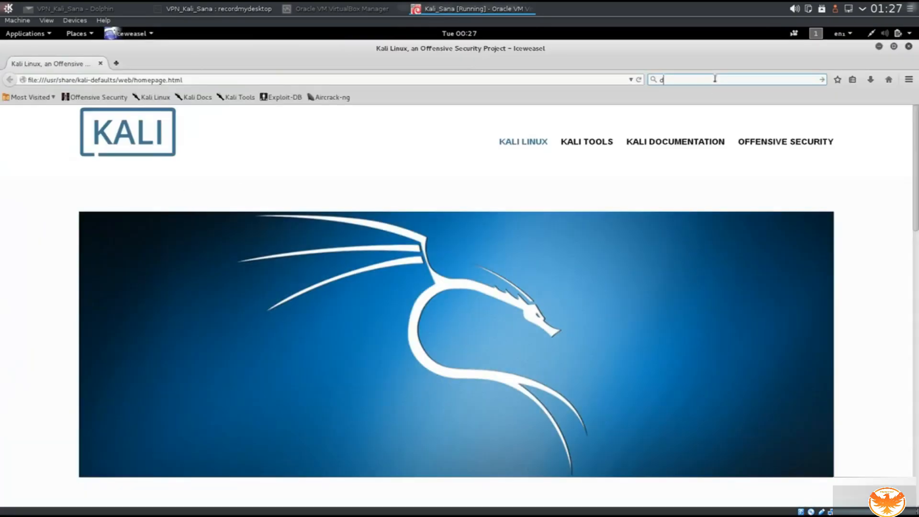
type("ns leak test")
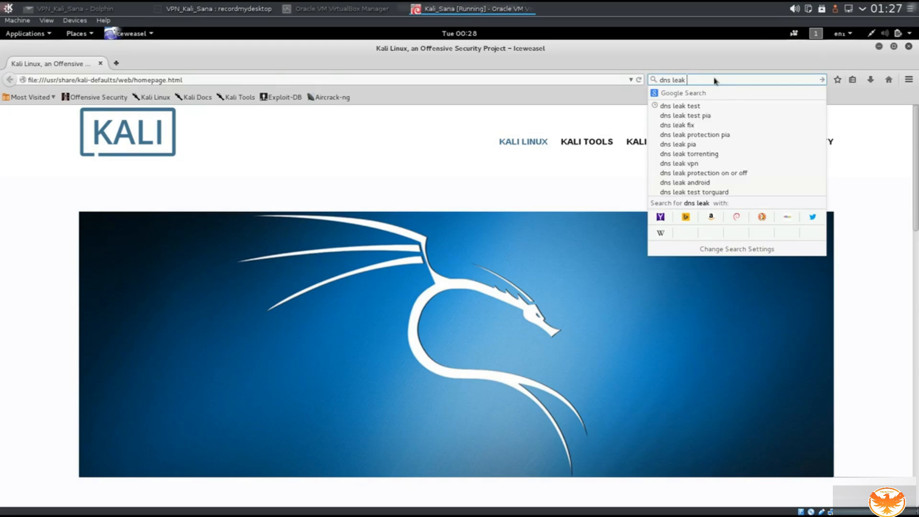
key("Return")
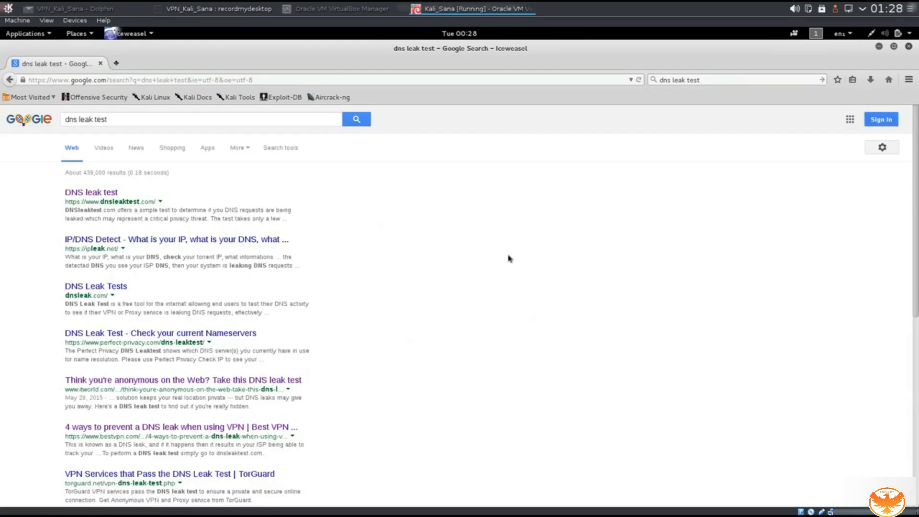
left_click(91, 195)
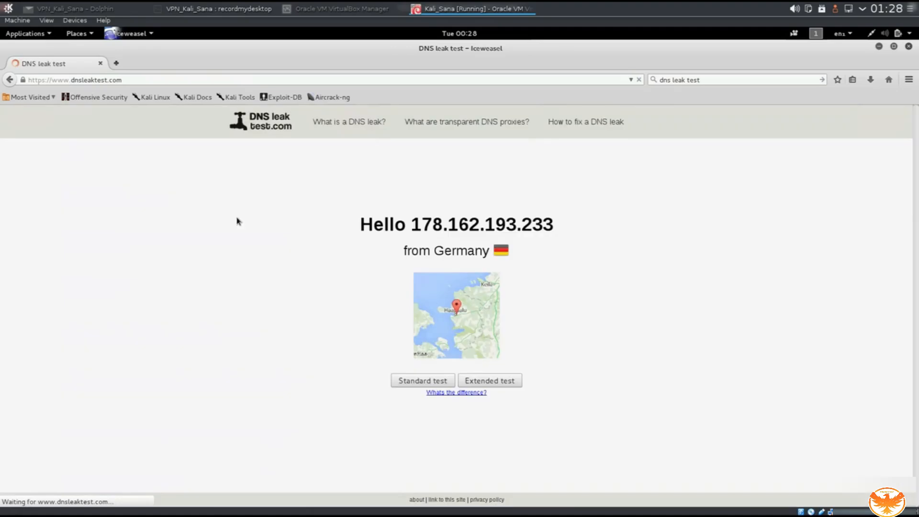
left_click_drag(415, 225, 565, 222)
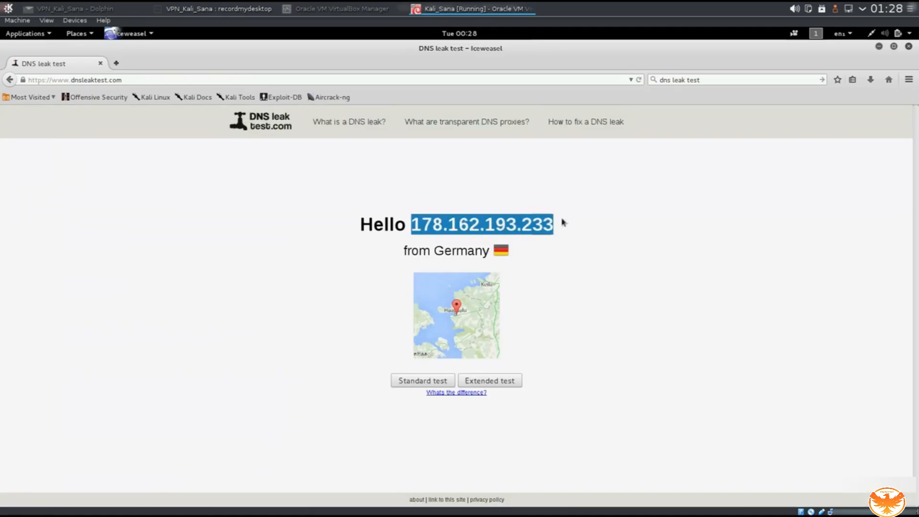
left_click(403, 383)
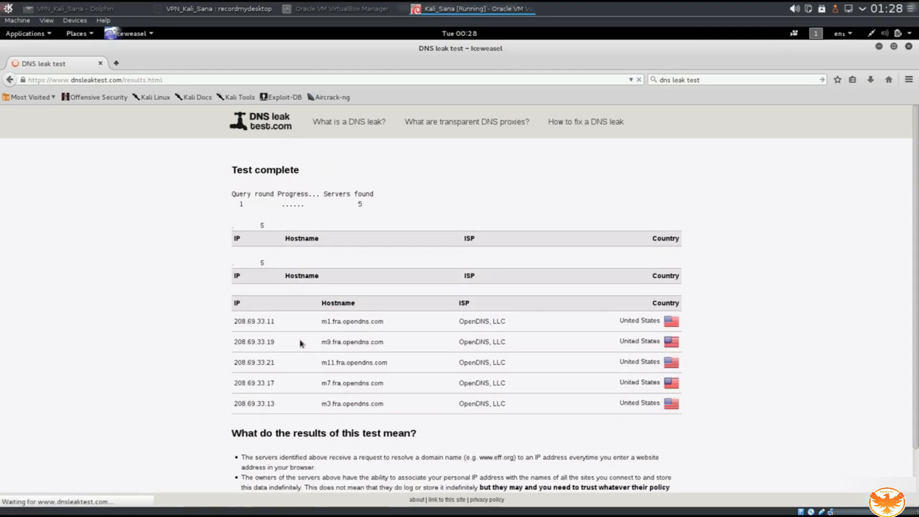
scroll(486, 360, "down", 3)
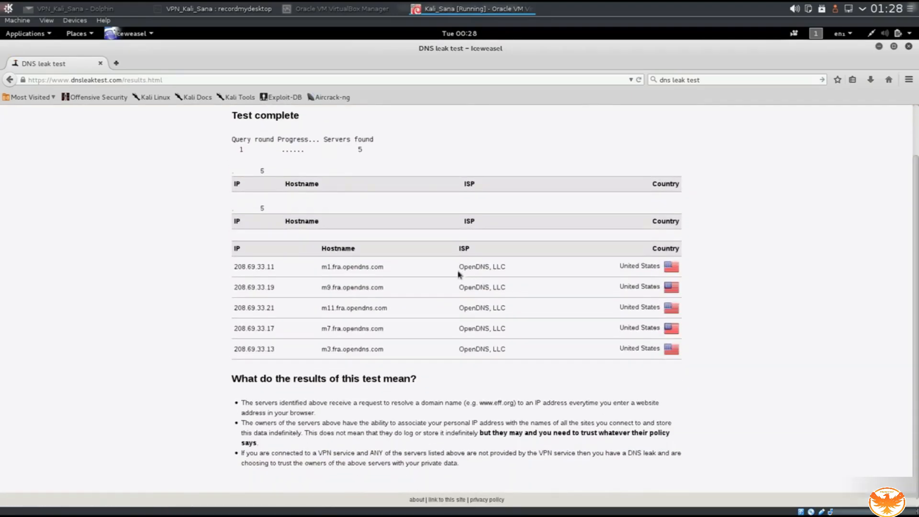
left_click_drag(460, 269, 489, 268)
left_click(460, 279)
left_click_drag(459, 267, 492, 266)
left_click(473, 280)
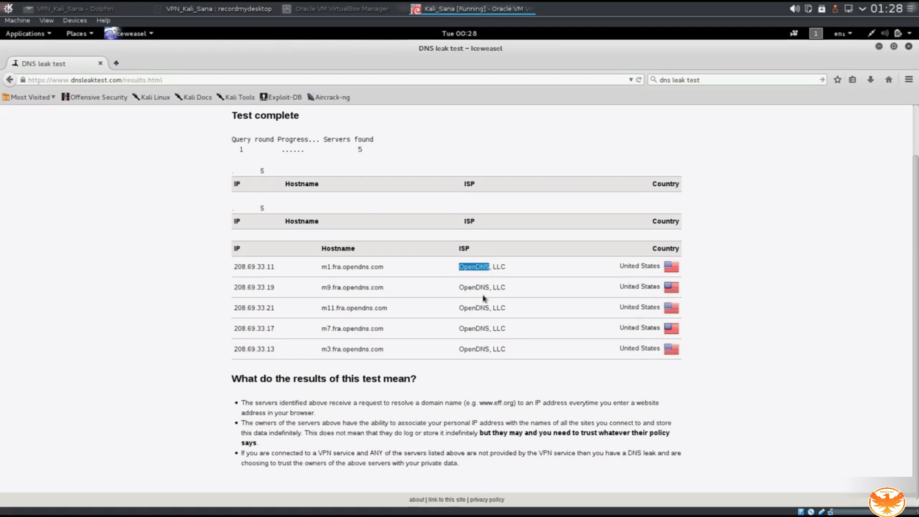
double_click(457, 267)
left_click(771, 248)
left_click_drag(620, 267, 661, 264)
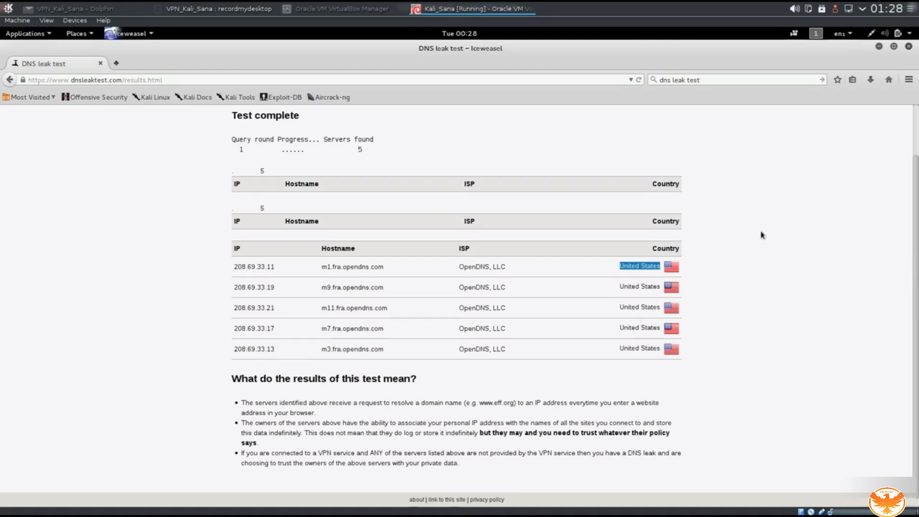
left_click(743, 275)
left_click_drag(455, 268, 507, 267)
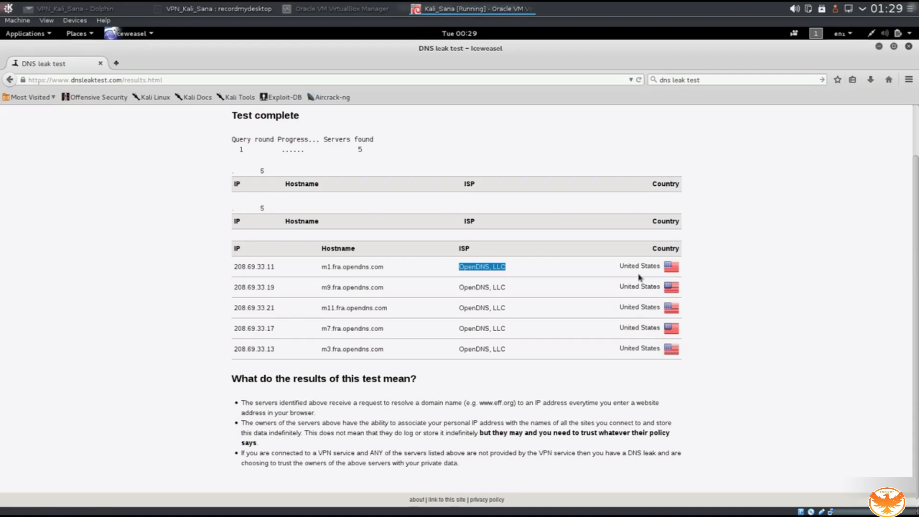
left_click_drag(621, 267, 660, 268)
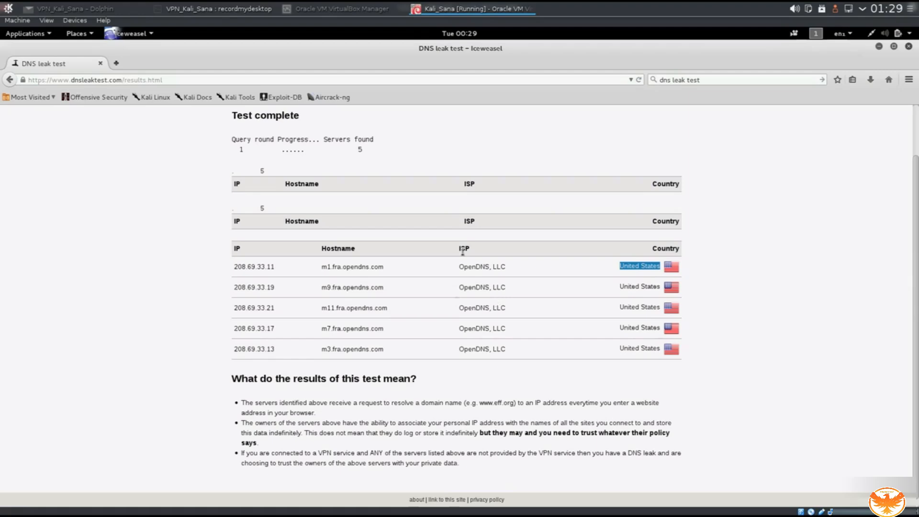
left_click_drag(459, 267, 521, 300)
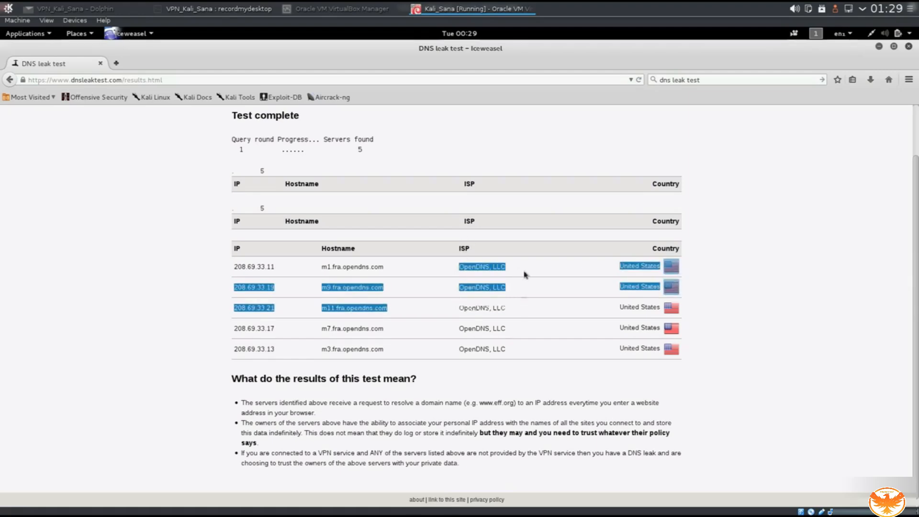
left_click(525, 265)
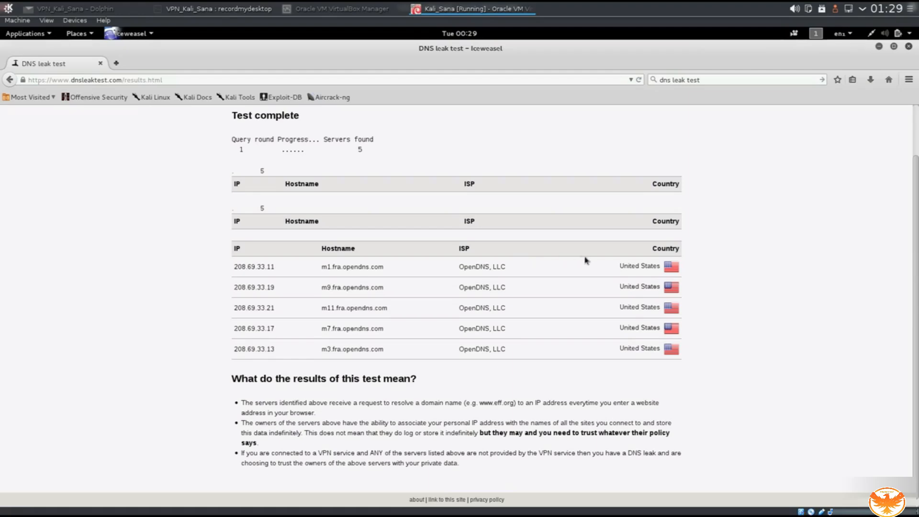
left_click_drag(621, 266, 662, 267)
Highlight the OpenDNS provider and United States country in the first leak-test result row.
left_click(636, 284)
left_click_drag(652, 249, 683, 248)
left_click(682, 249)
left_click_drag(621, 266, 637, 264)
left_click(620, 273)
left_click_drag(620, 266, 663, 271)
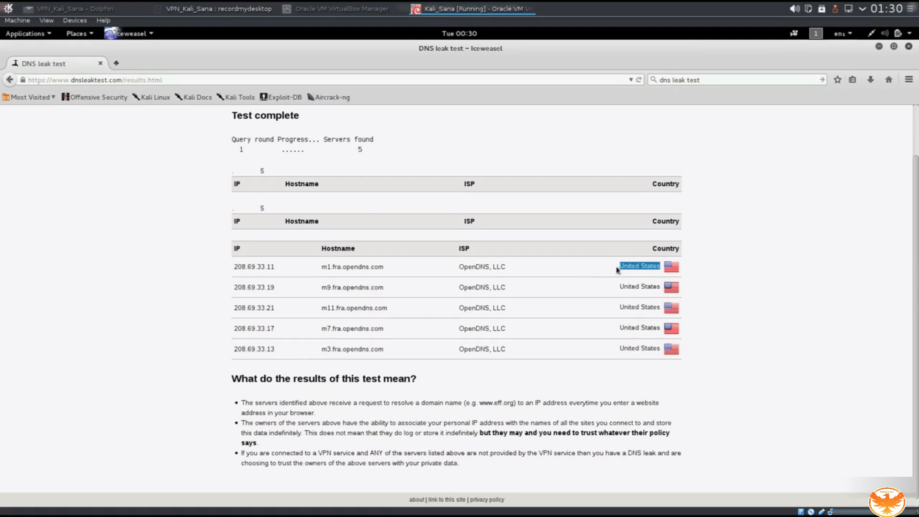
left_click_drag(621, 267, 657, 266)
left_click(583, 278)
double_click(635, 267)
double_click(473, 267)
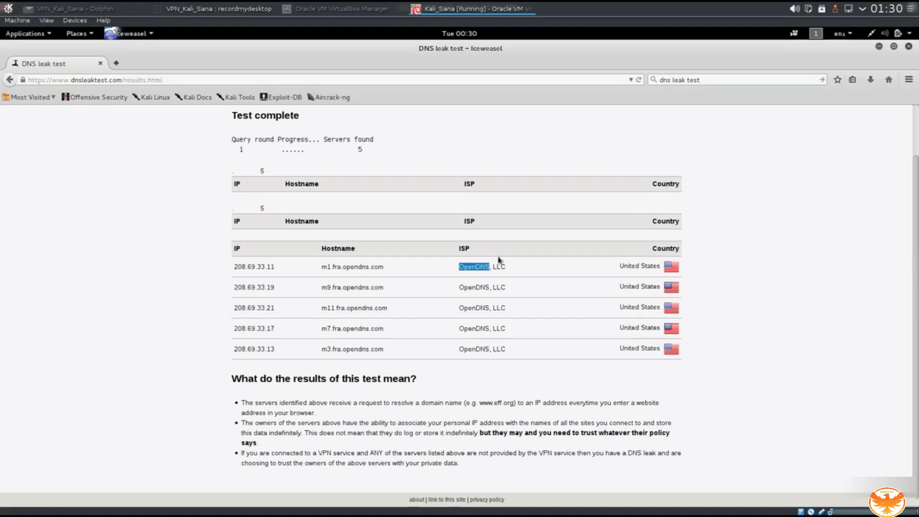
left_click(631, 287)
left_click_drag(621, 266, 662, 267)
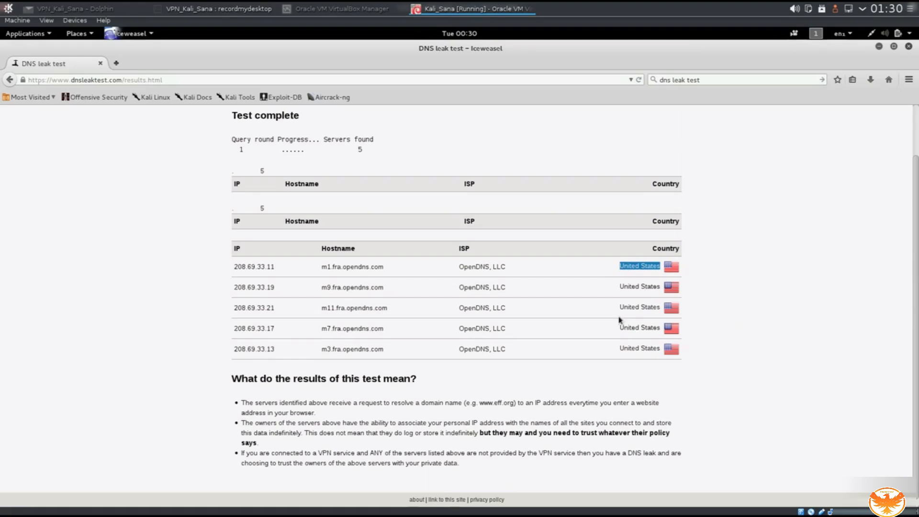
left_click(619, 269)
left_click_drag(619, 266, 659, 261)
left_click(627, 282)
double_click(470, 266)
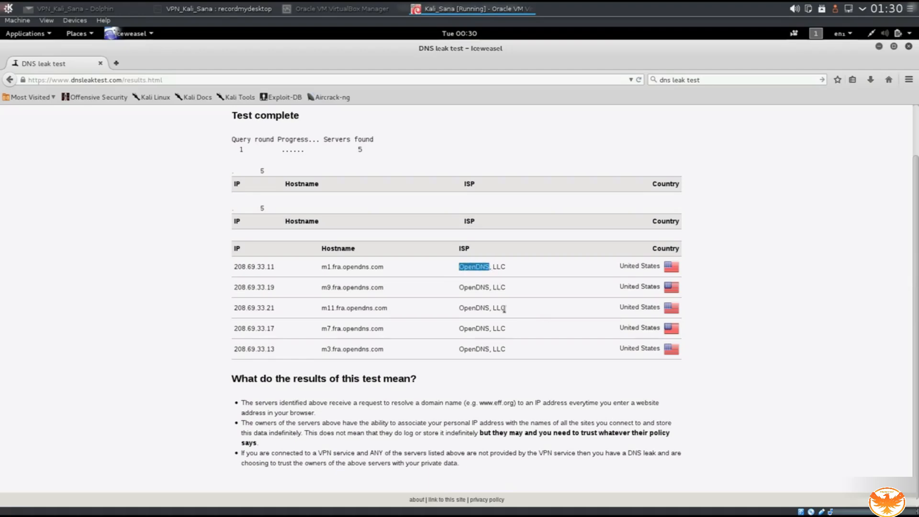
Minimize Iceweasel, stop the running OpenVPN session with Ctrl+C, and open the VirtualBox Devices menu.
left_click(879, 46)
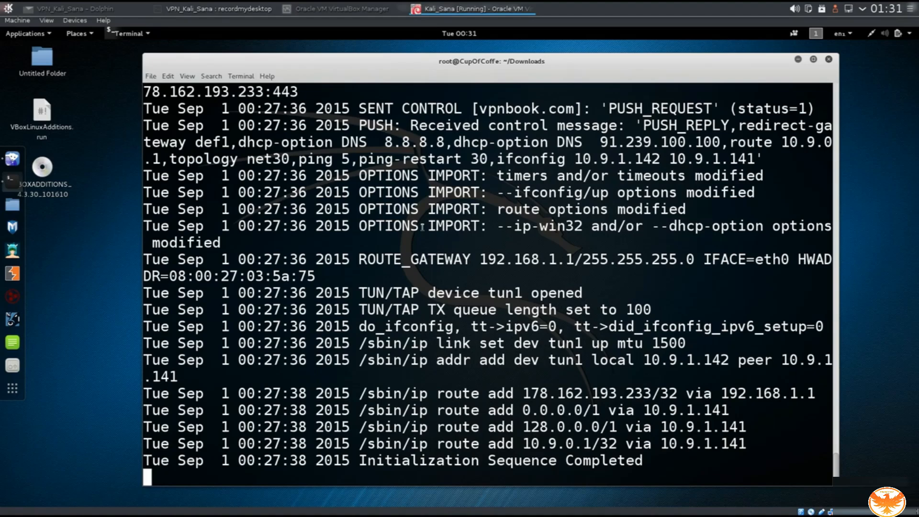
left_click(74, 20)
left_click(121, 291)
key("ctrl+c")
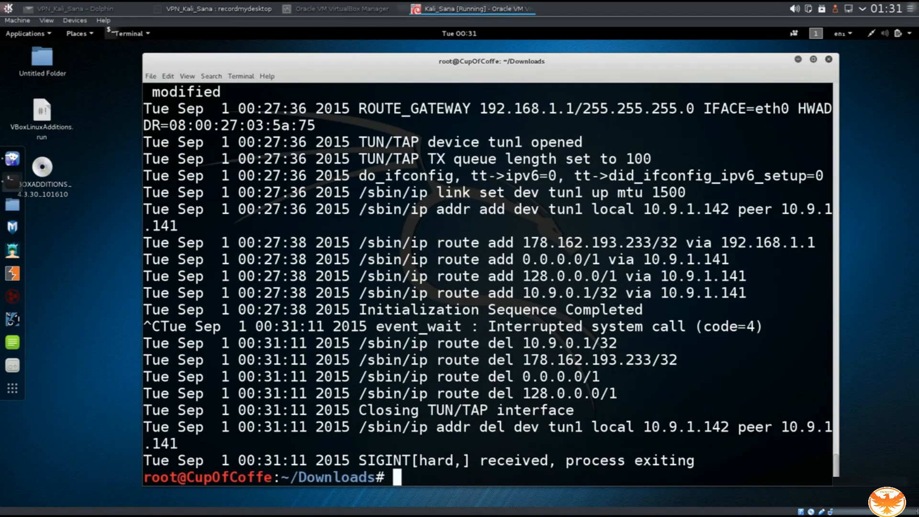
left_click(79, 22)
Set Adapter 1 of the Kali_Sana VM to NAT instead of Bridged Adapter and confirm with OK.
mouse_move(192, 71)
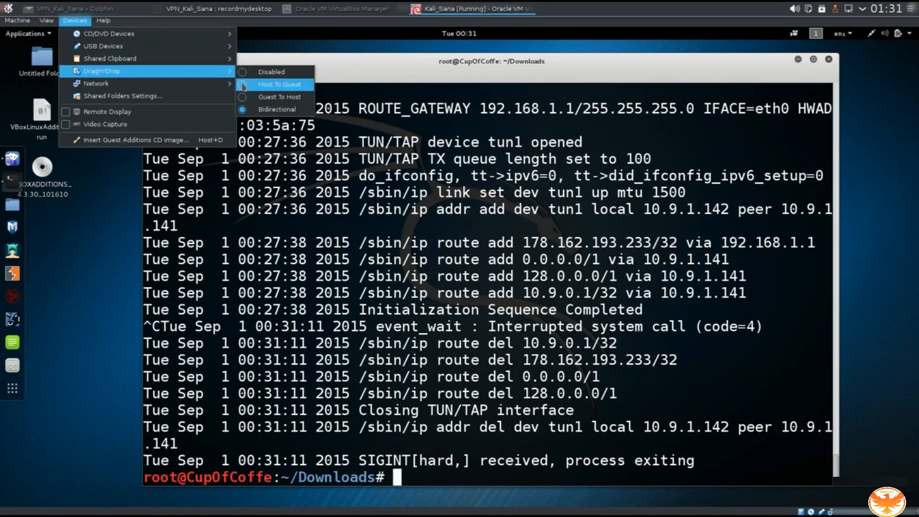
mouse_move(225, 83)
left_click(275, 84)
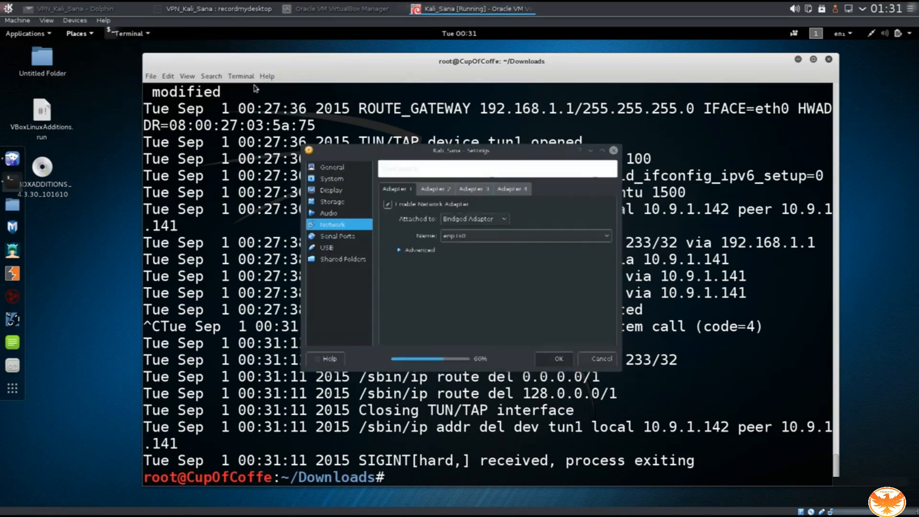
left_click(512, 219)
left_click(494, 232)
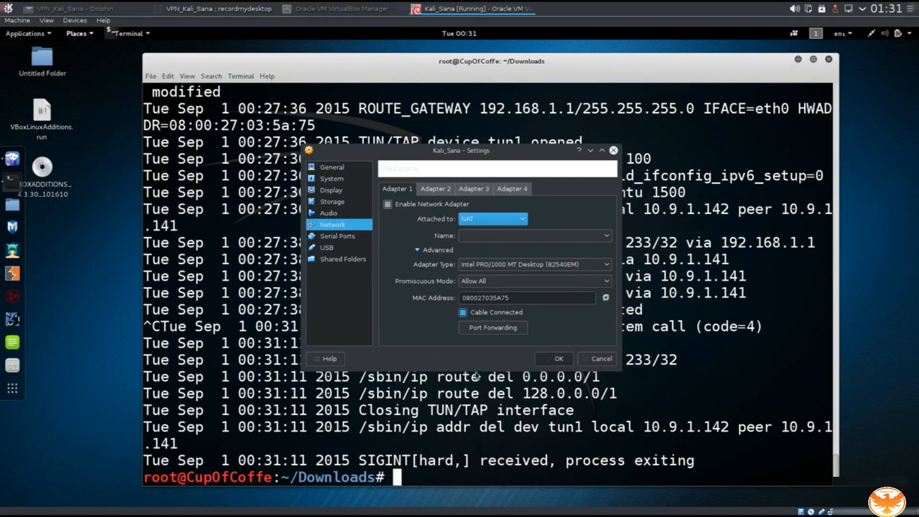
left_click(541, 360)
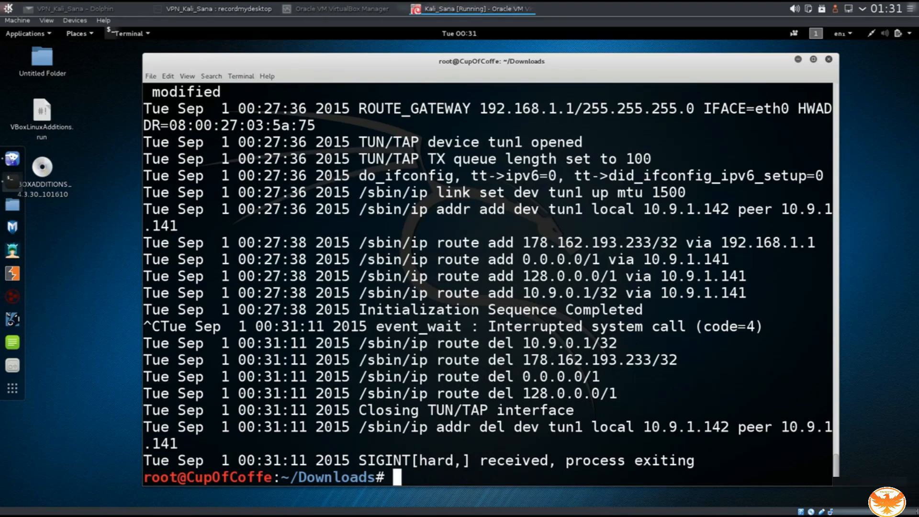
Run 'service network-manager restart', then ping google.com briefly to confirm connectivity.
type("servi")
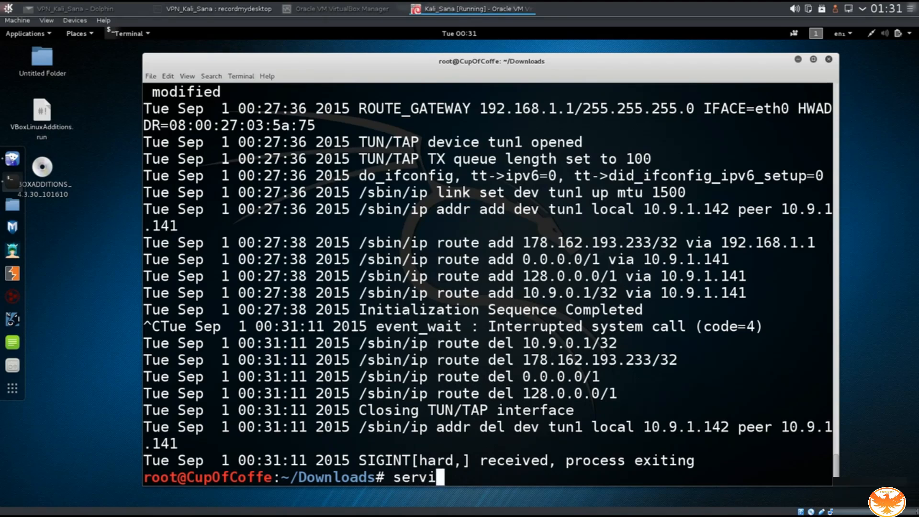
type("ce networ")
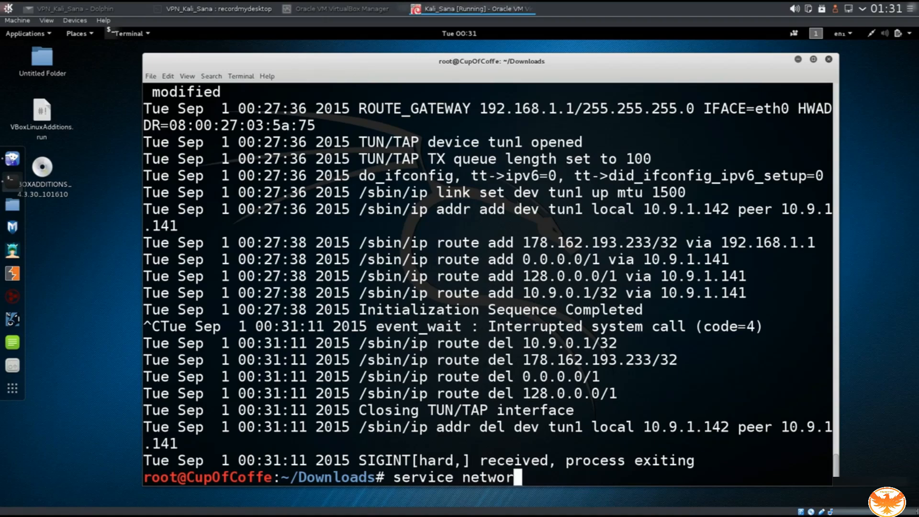
type("k-manager ")
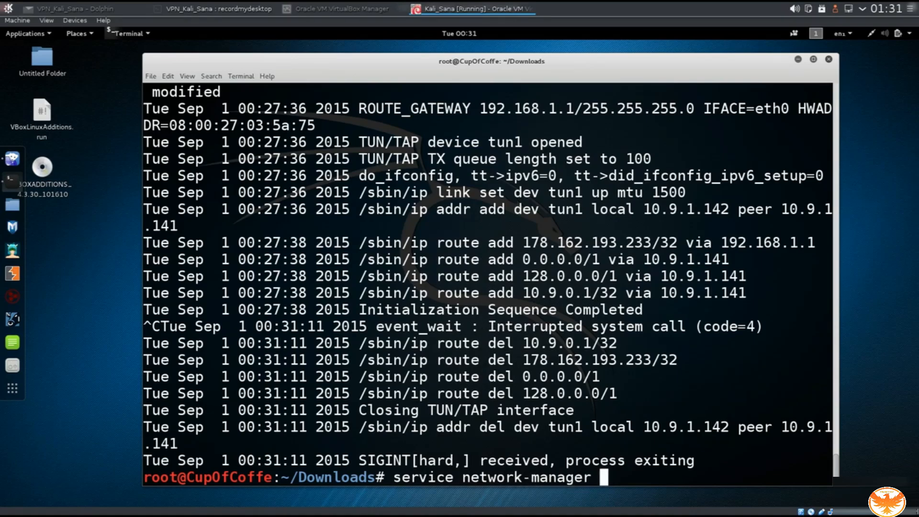
type("restart")
key("Return")
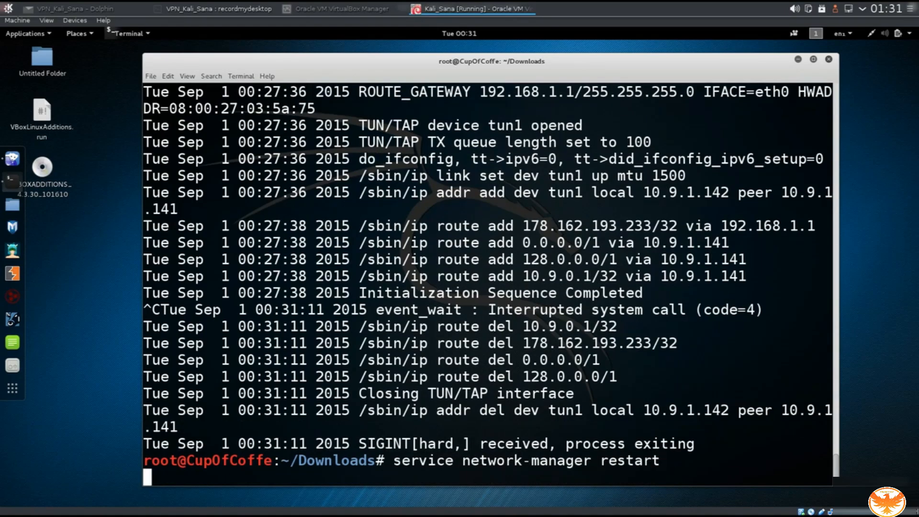
type("pin")
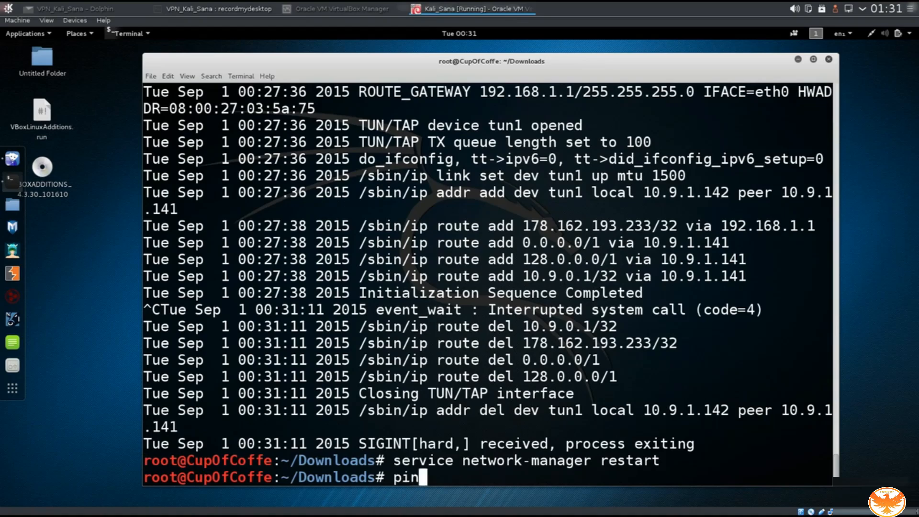
type("g google.com")
key("Return")
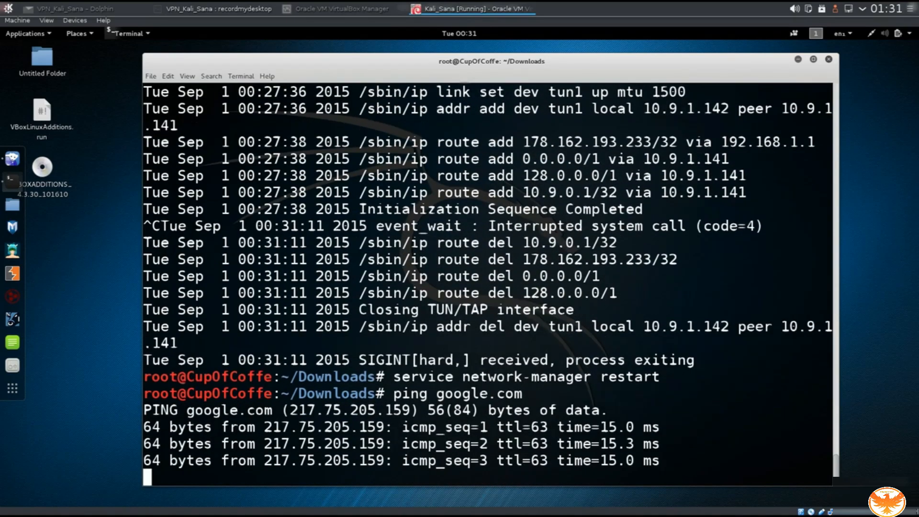
key("ctrl+c")
Relaunch OpenVPN with the vpnbook-de233-tcp443 profile, signing in with username vpnbook and the account password.
key("Up")
key("Up")
key("Up")
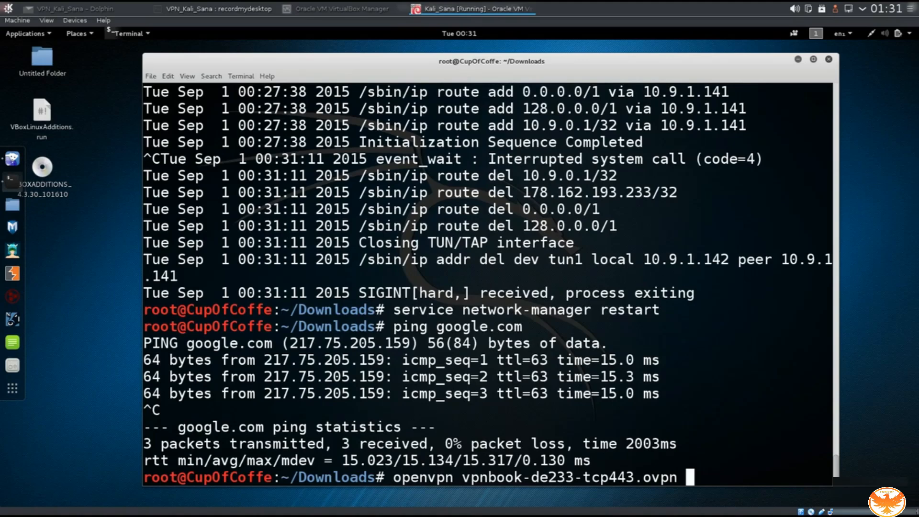
key("Return")
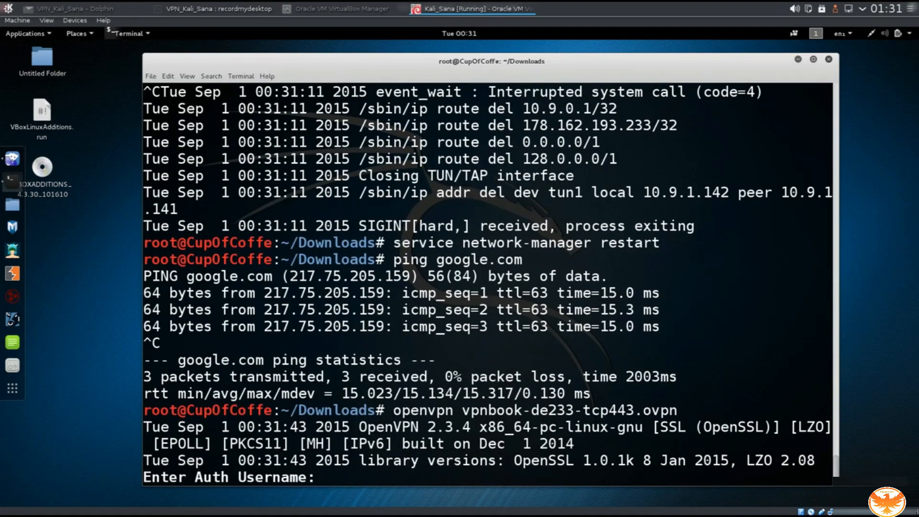
type("vpnbook")
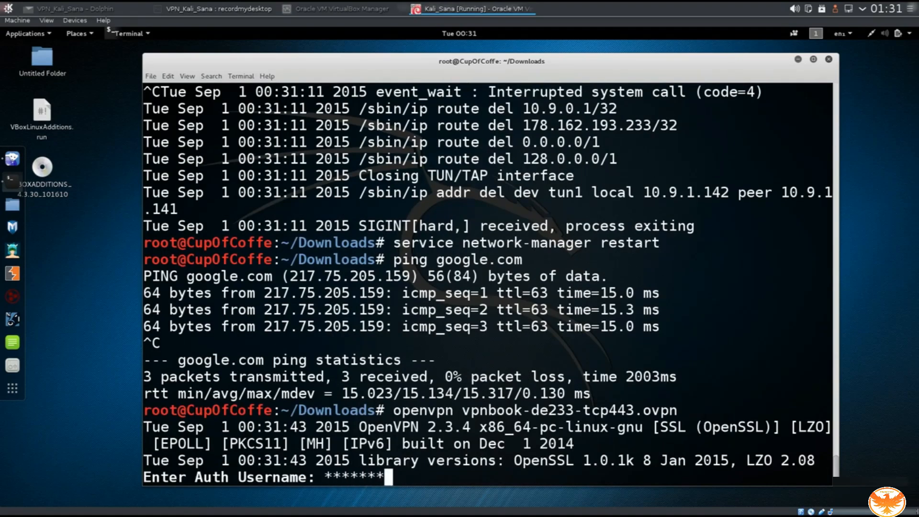
key("Return")
type("********")
key("Return")
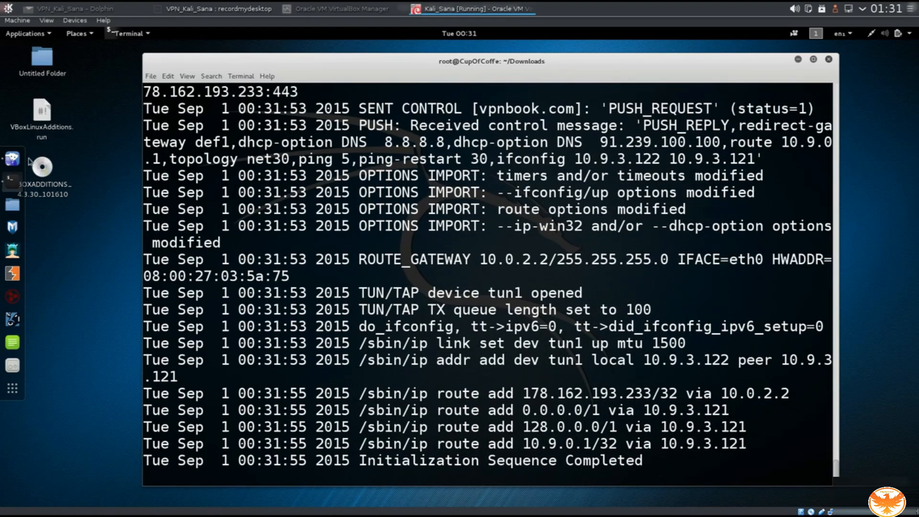
left_click(12, 158)
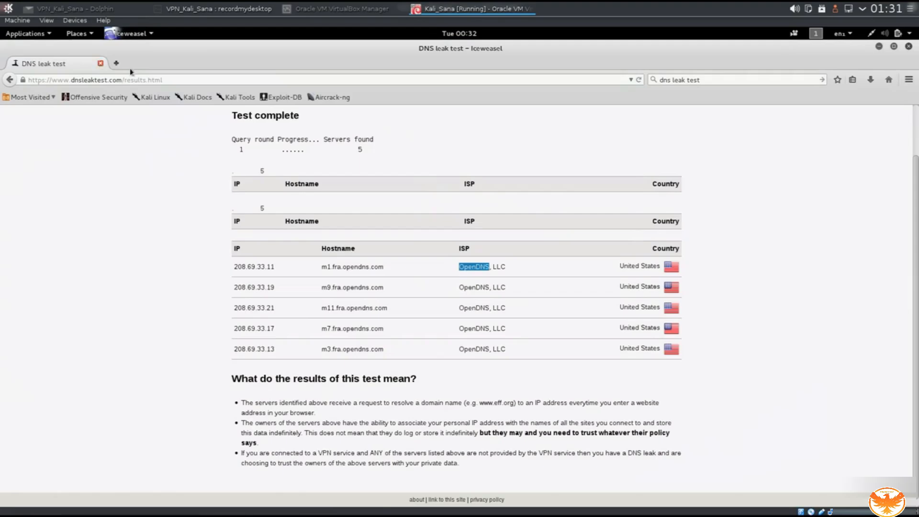
Close the old dnsleaktest page, highlight the pushed route options in the log, and relaunch Iceweasel.
left_click(100, 64)
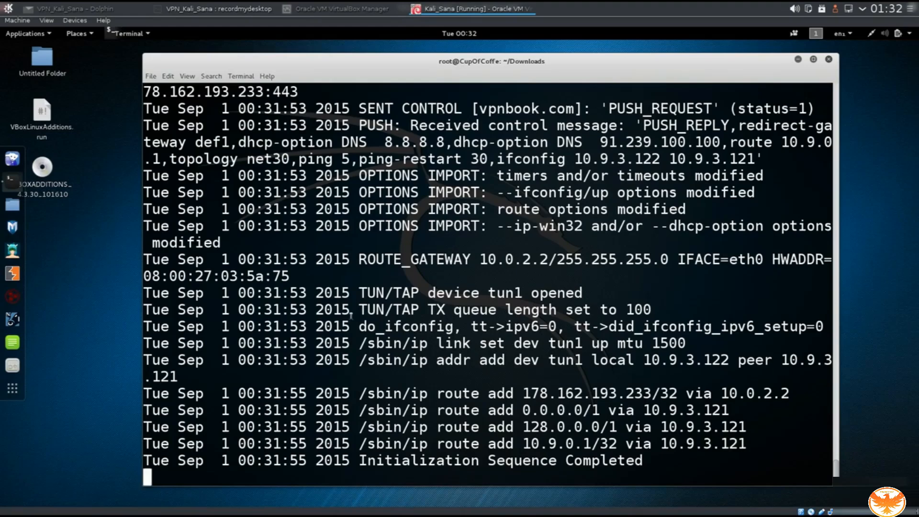
left_click_drag(282, 209, 509, 410)
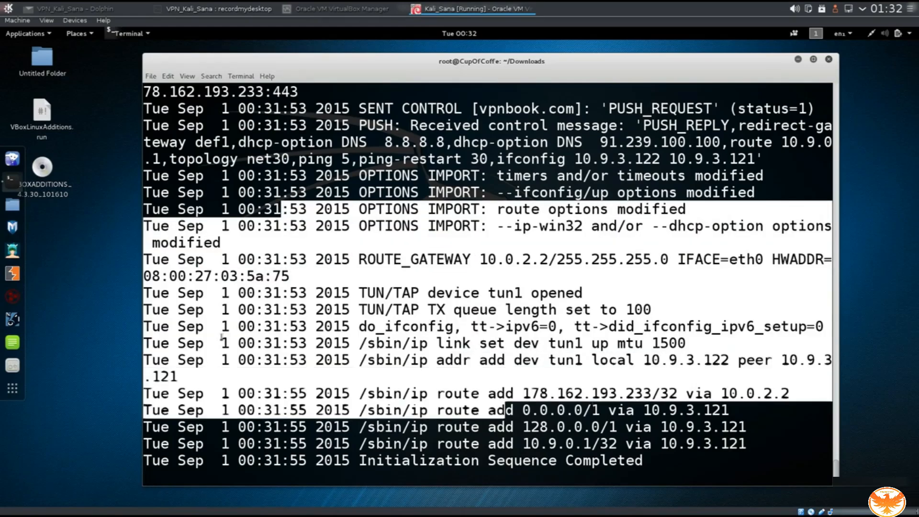
left_click(182, 209)
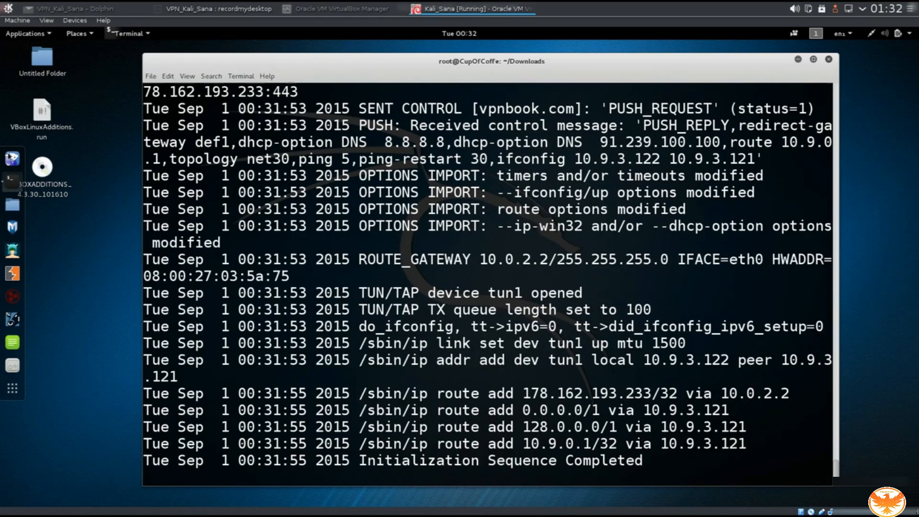
left_click(12, 158)
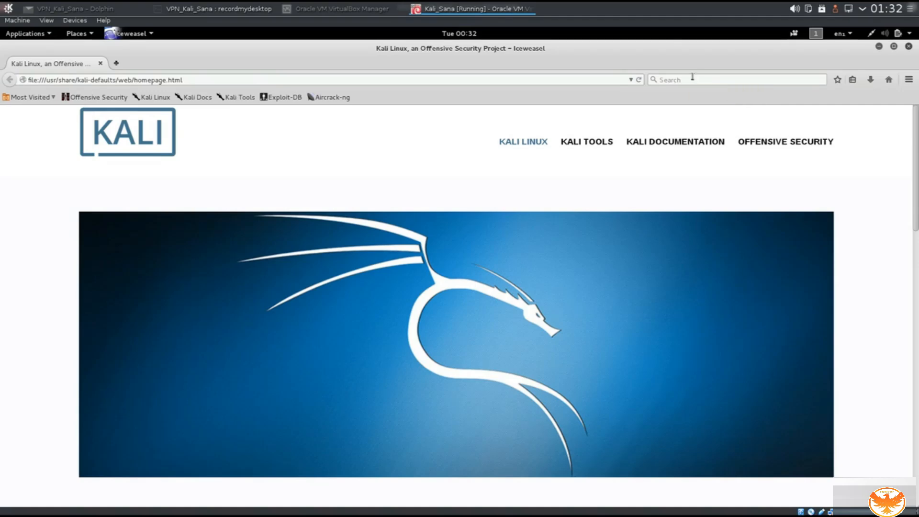
Search 'dns leak test', open dnsleaktest.com, select the shown IP, and run the Standard test.
left_click(692, 76)
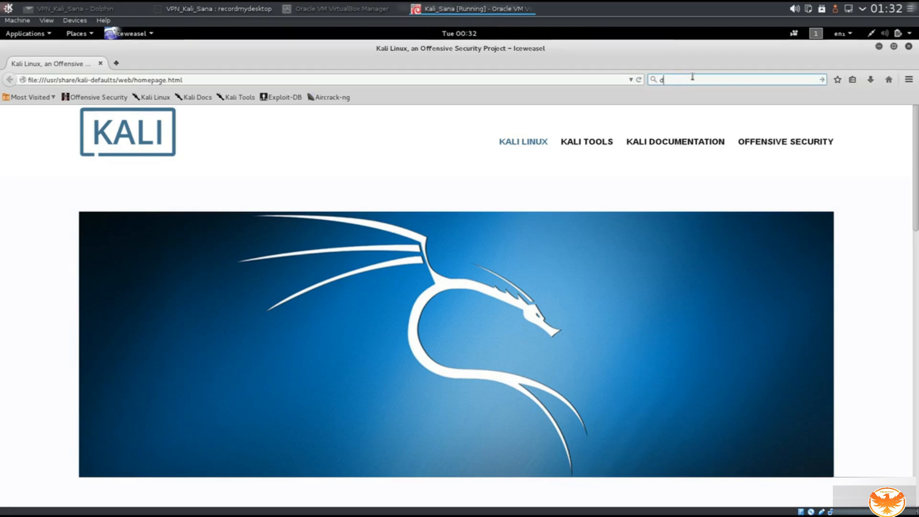
type("dns leak test")
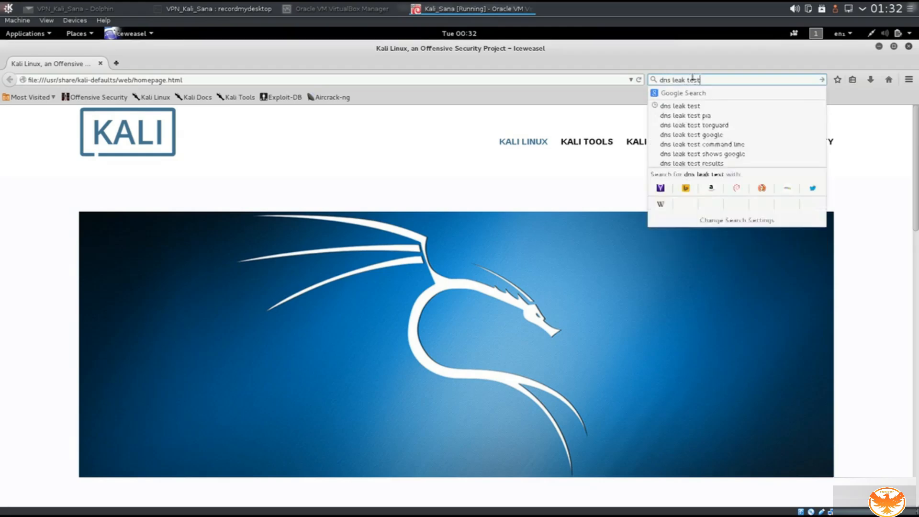
key("Return")
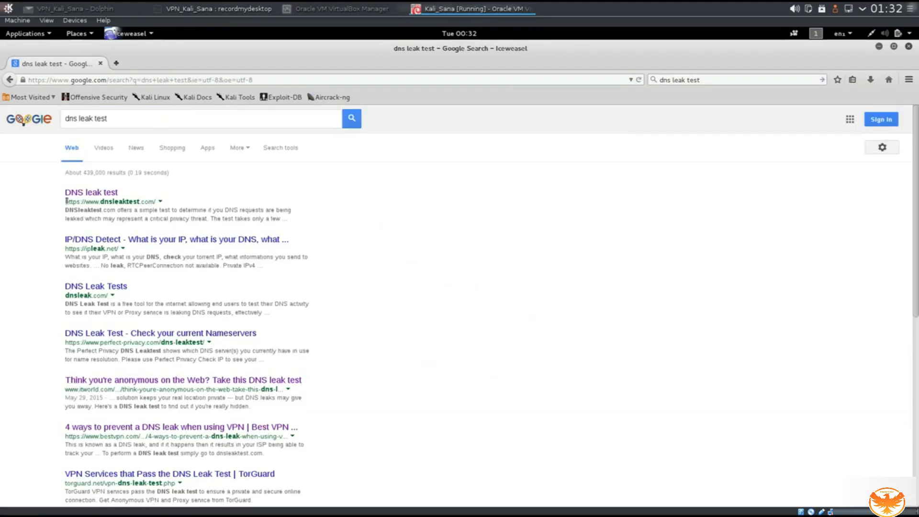
left_click(81, 195)
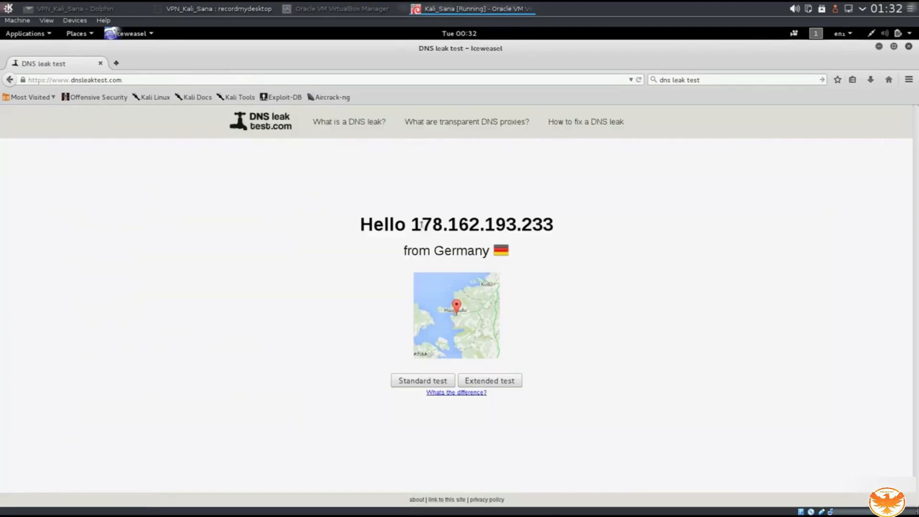
double_click(412, 224)
left_click(417, 379)
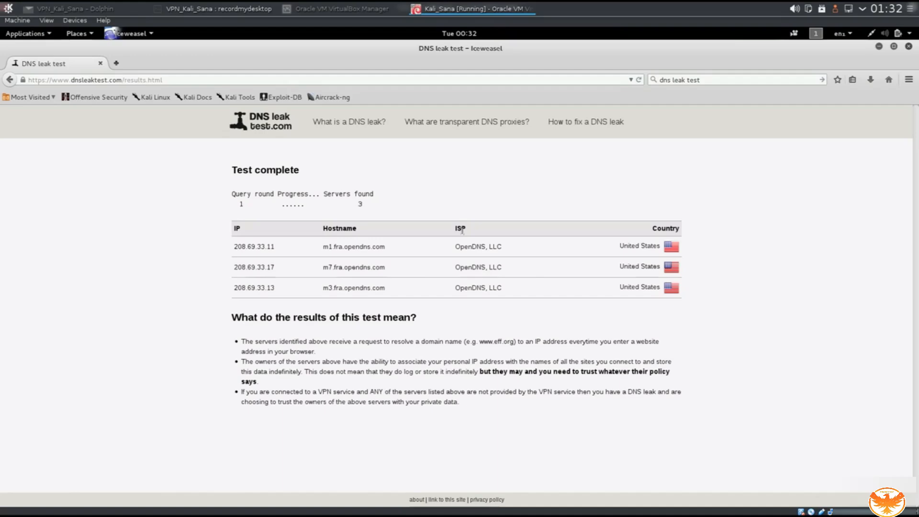
Close Iceweasel and highlight the OpenVPN log from the push request through the routes.
left_click(100, 63)
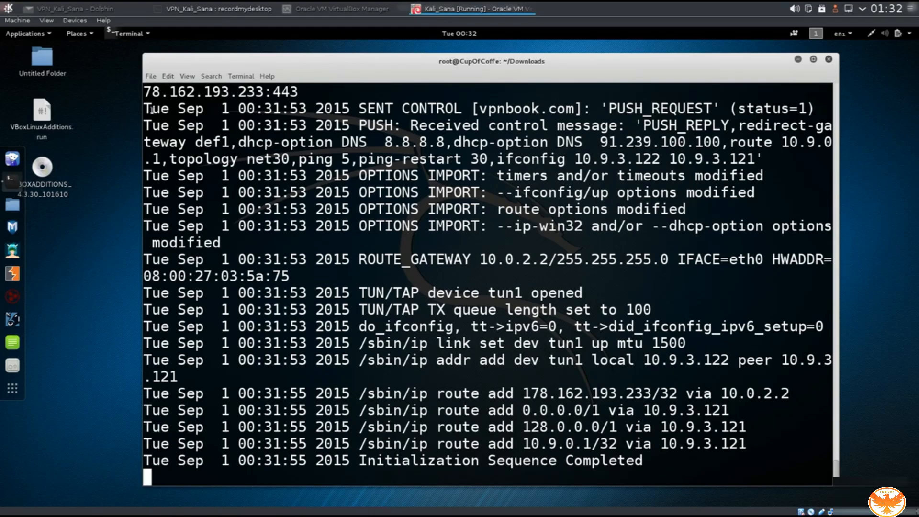
left_click_drag(156, 110, 580, 247)
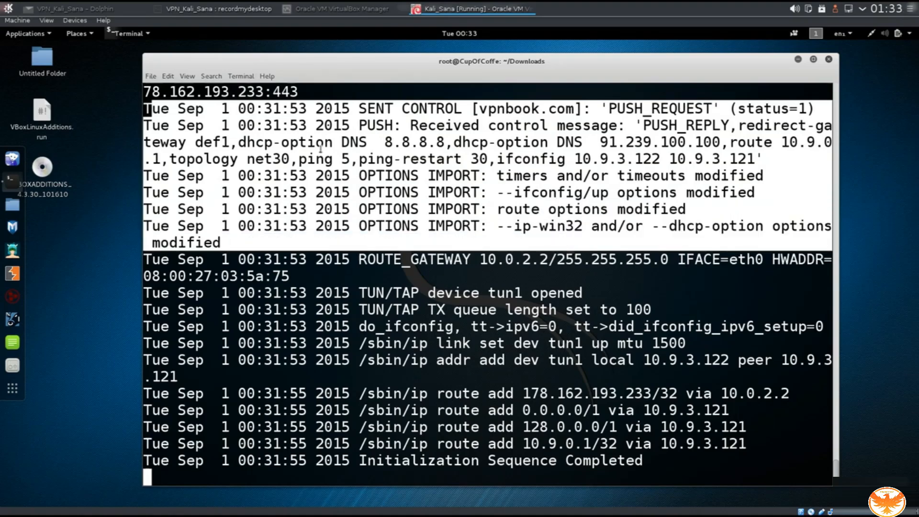
left_click(170, 109)
left_click_drag(170, 109, 670, 465)
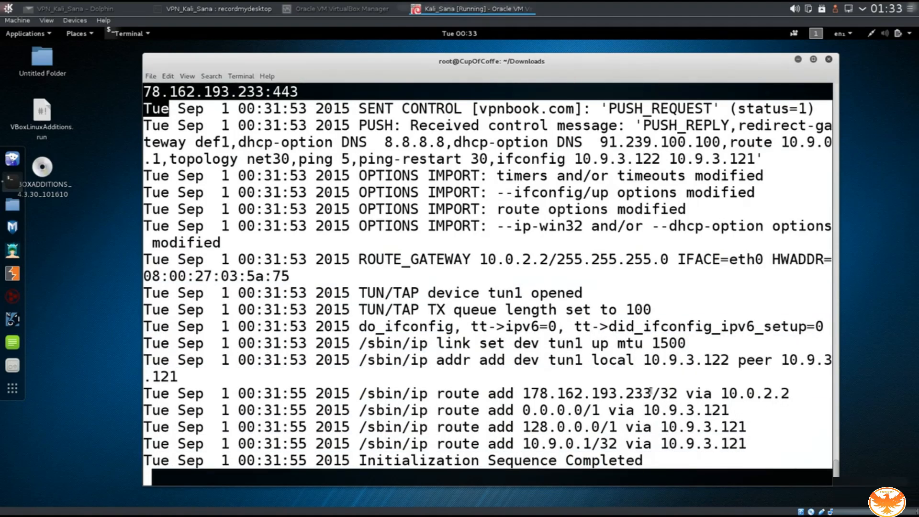